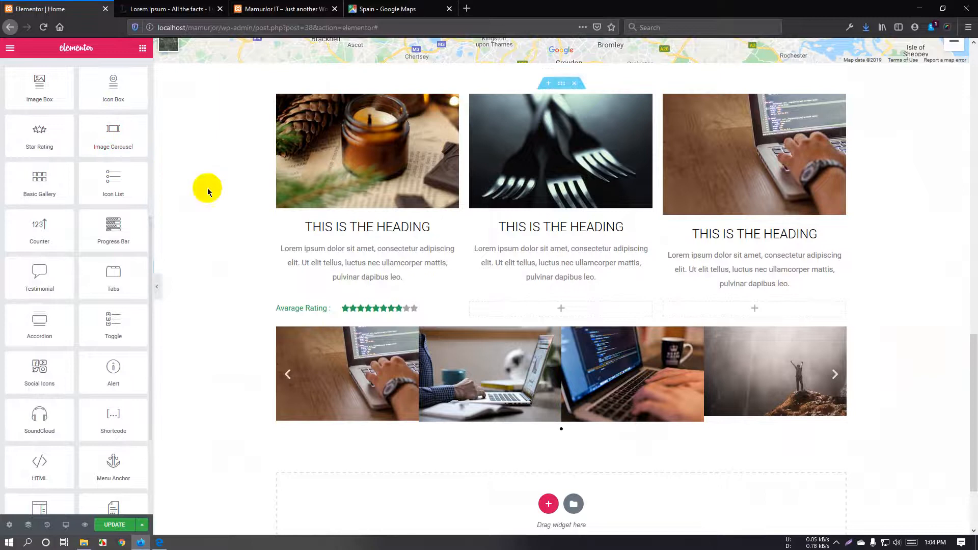
# - Add a two-column section below the image carousel and place a Basic Gallery widget in its first column
pyautogui.scroll(-3, 306, 254)
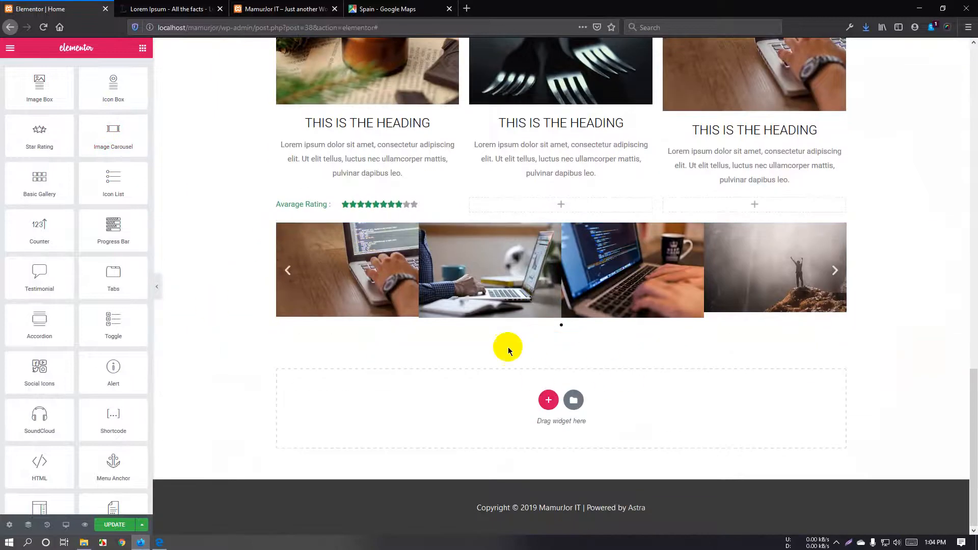
pyautogui.click(549, 401)
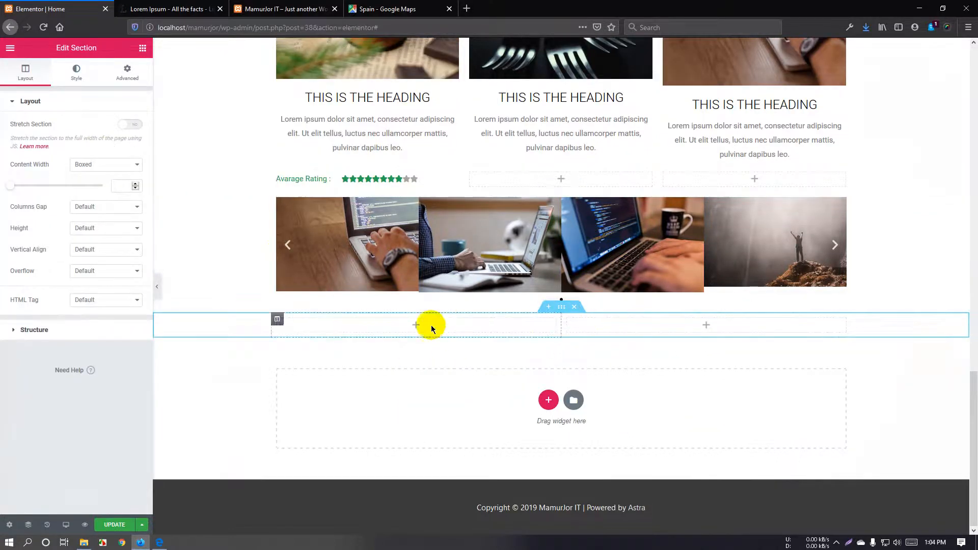
pyautogui.click(142, 51)
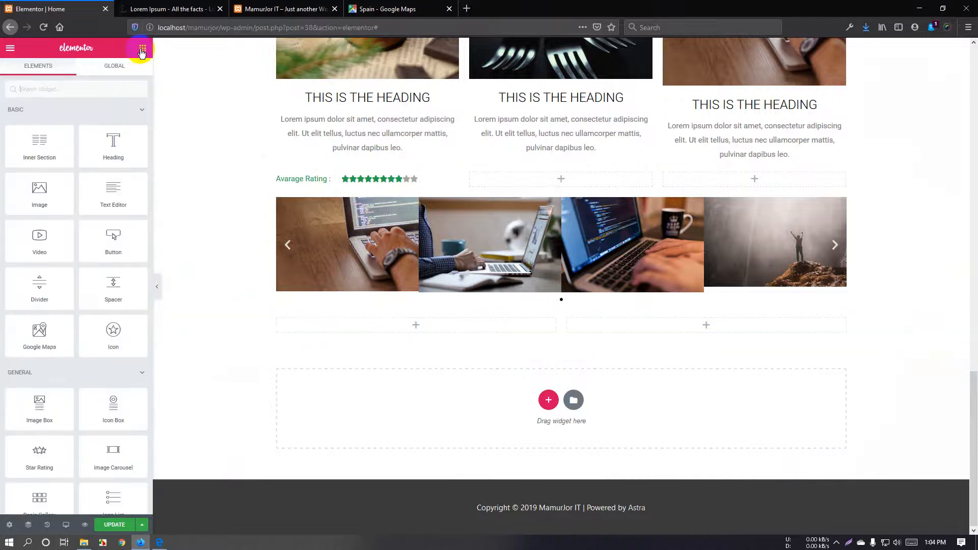
pyautogui.scroll(-7, 116, 194)
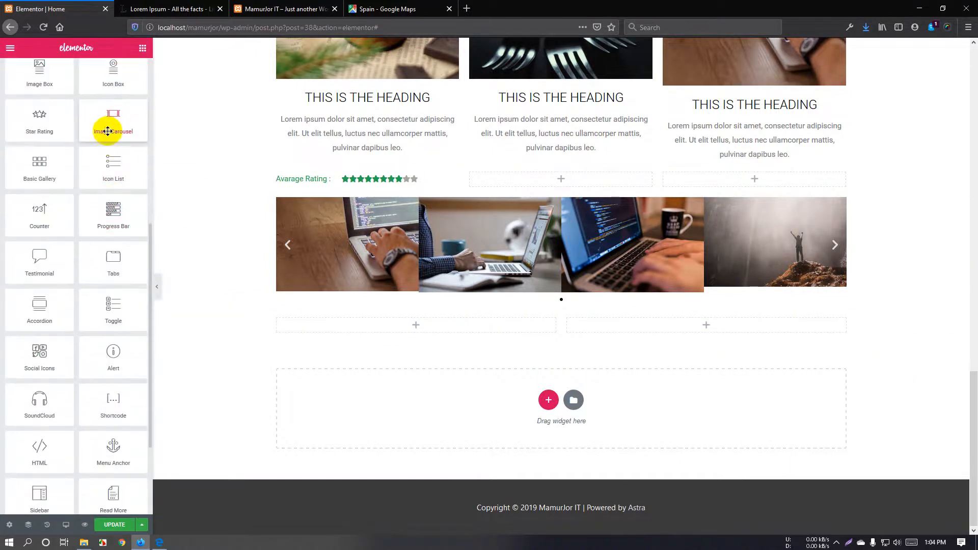
pyautogui.moveTo(36, 172); pyautogui.dragTo(413, 328)
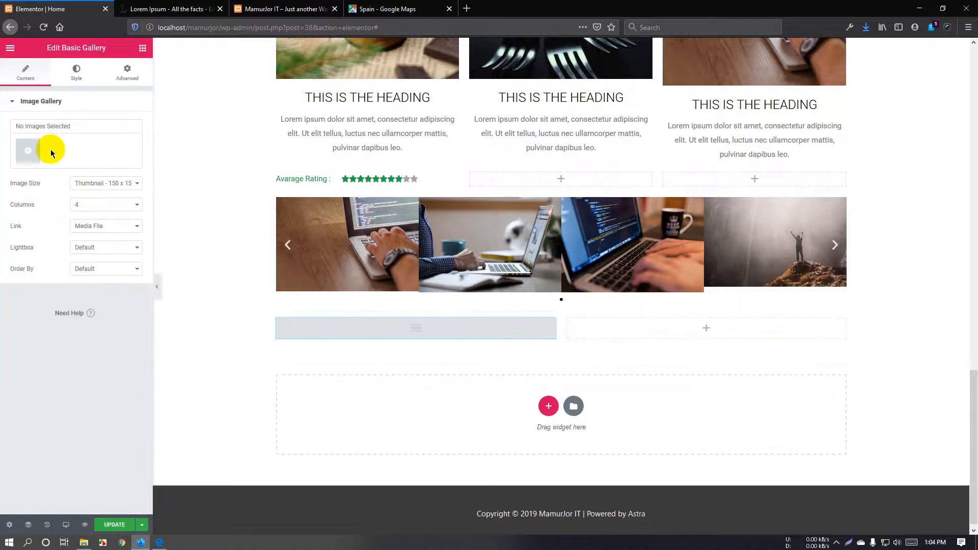
# - Delete the empty second column of the new gallery section
pyautogui.rightClick(665, 332)
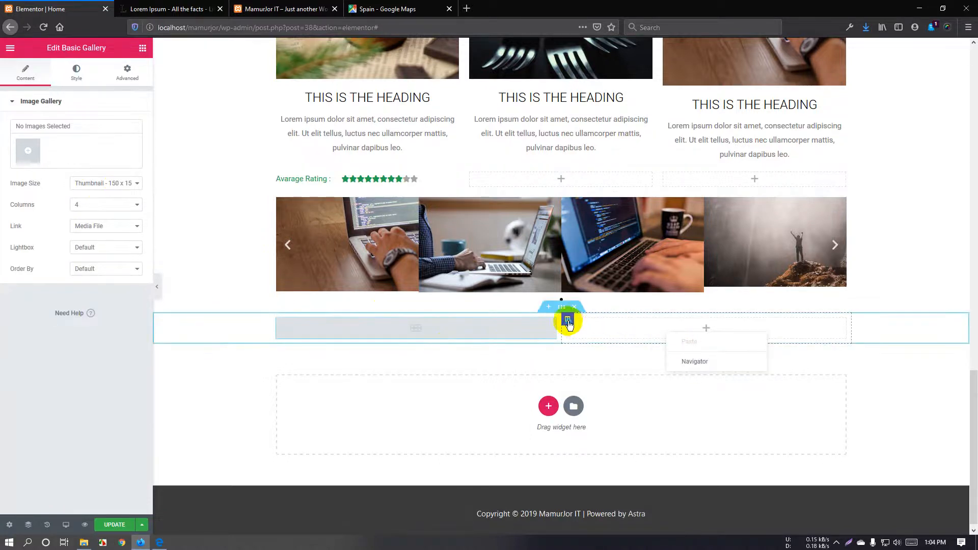
pyautogui.rightClick(569, 324)
pyautogui.click(595, 468)
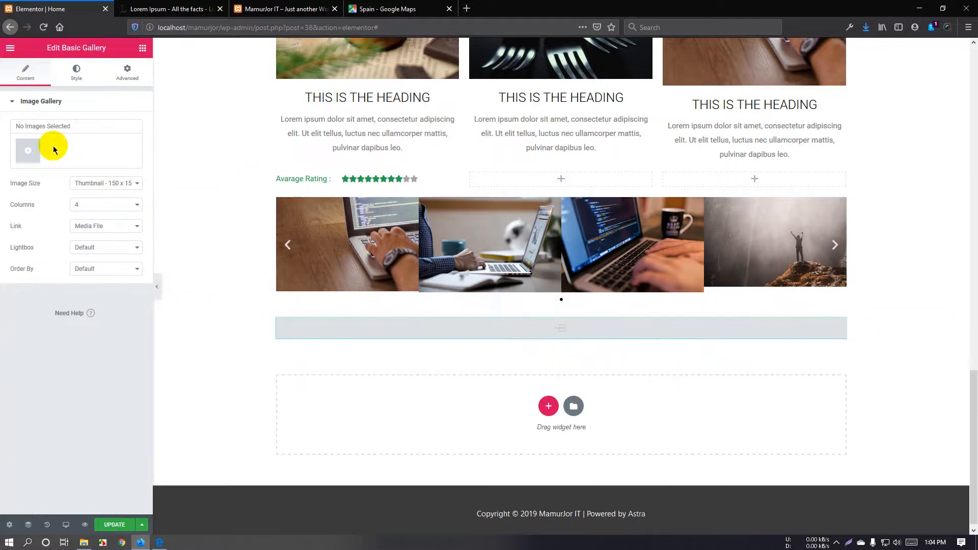
# - Create and insert a gallery of seven media library images: the first five plus the forks and candle pictures
pyautogui.click(32, 152)
pyautogui.click(181, 201)
pyautogui.click(232, 196)
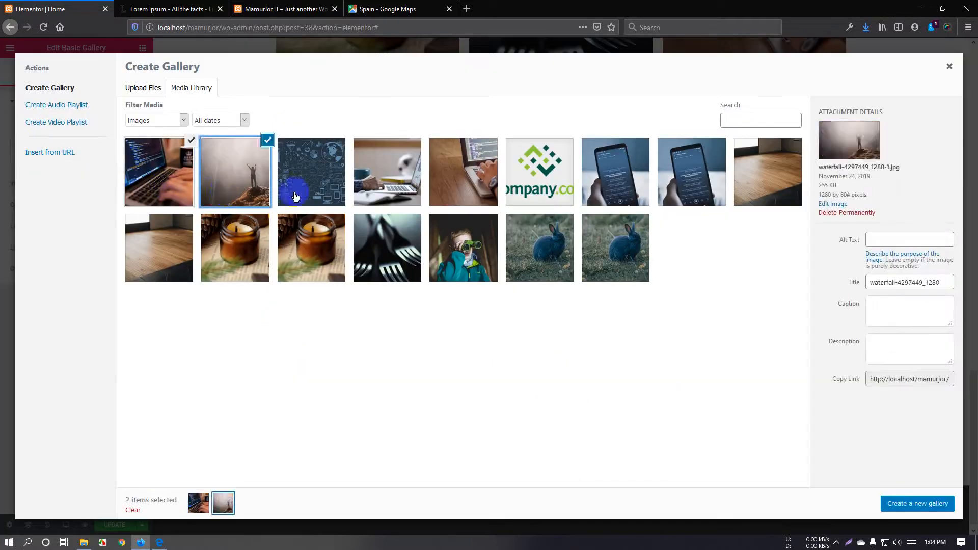
pyautogui.click(316, 189)
pyautogui.click(394, 197)
pyautogui.click(484, 203)
pyautogui.click(369, 257)
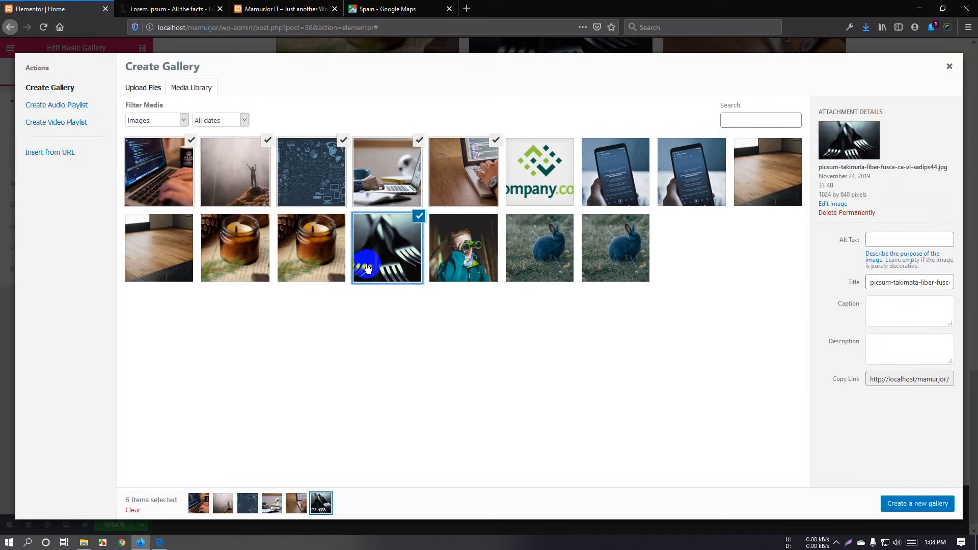
pyautogui.click(244, 260)
pyautogui.click(903, 503)
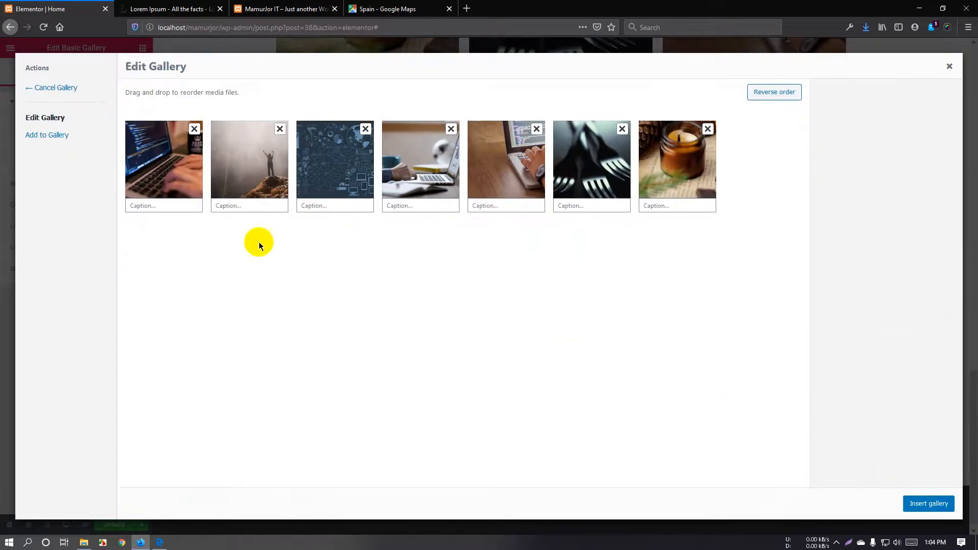
pyautogui.click(927, 504)
# - Set the gallery's image size to Full
pyautogui.scroll(-3, 546, 313)
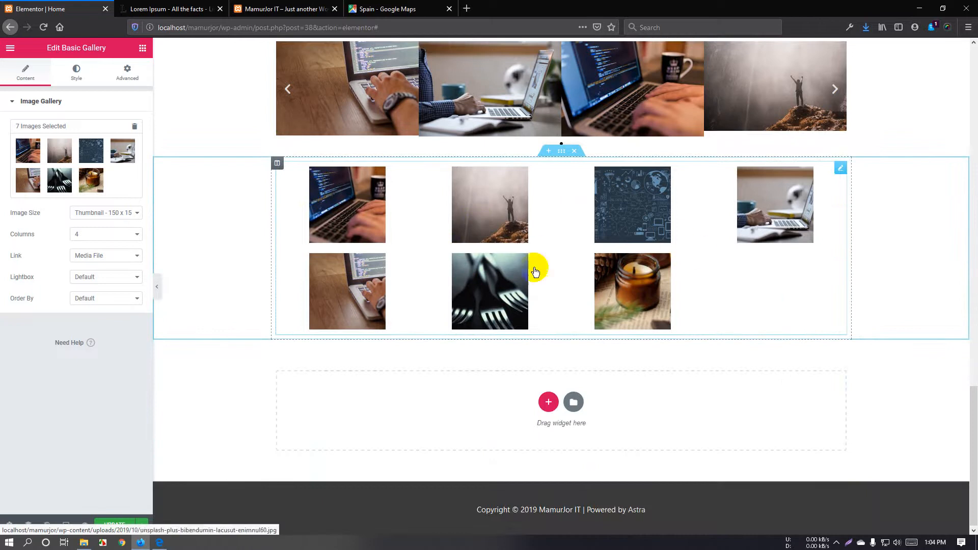
pyautogui.click(118, 212)
pyautogui.click(110, 292)
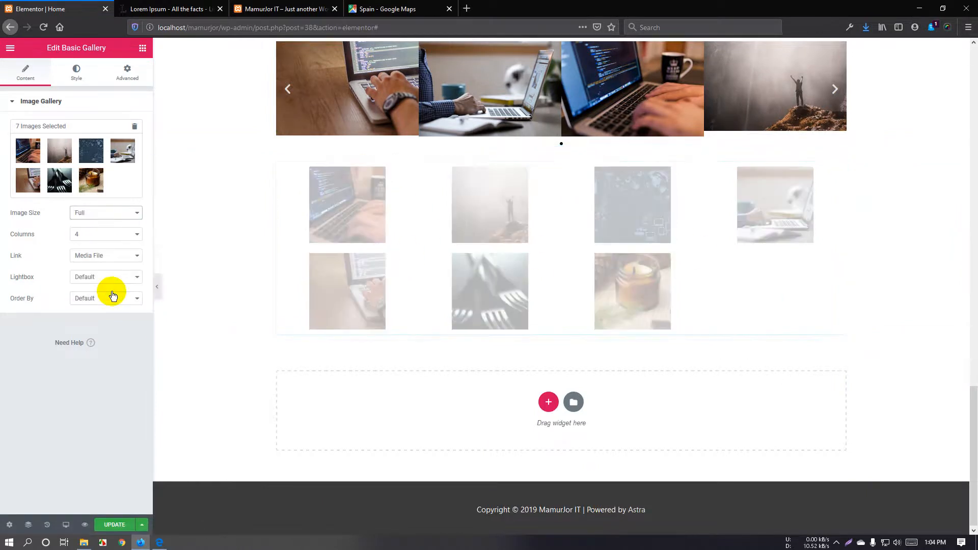
pyautogui.click(104, 213)
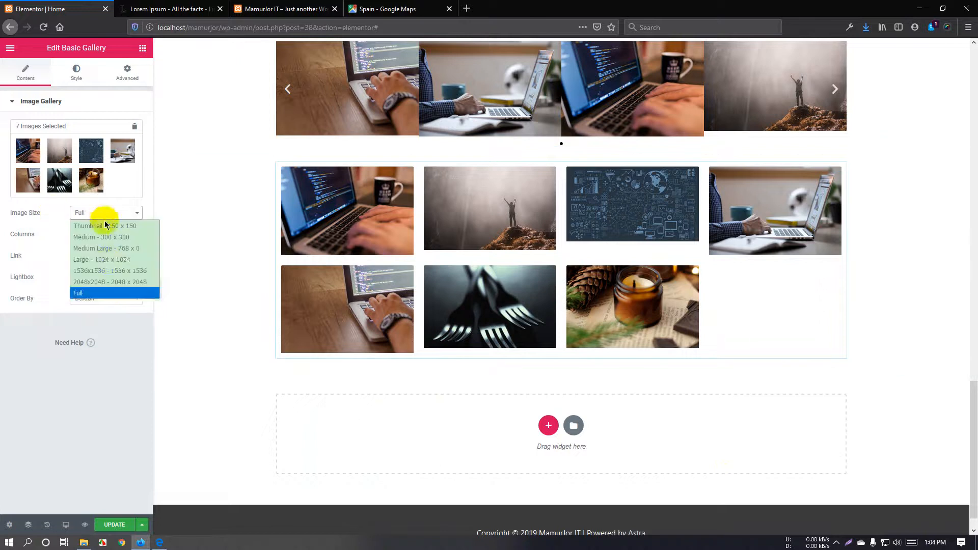
pyautogui.click(106, 293)
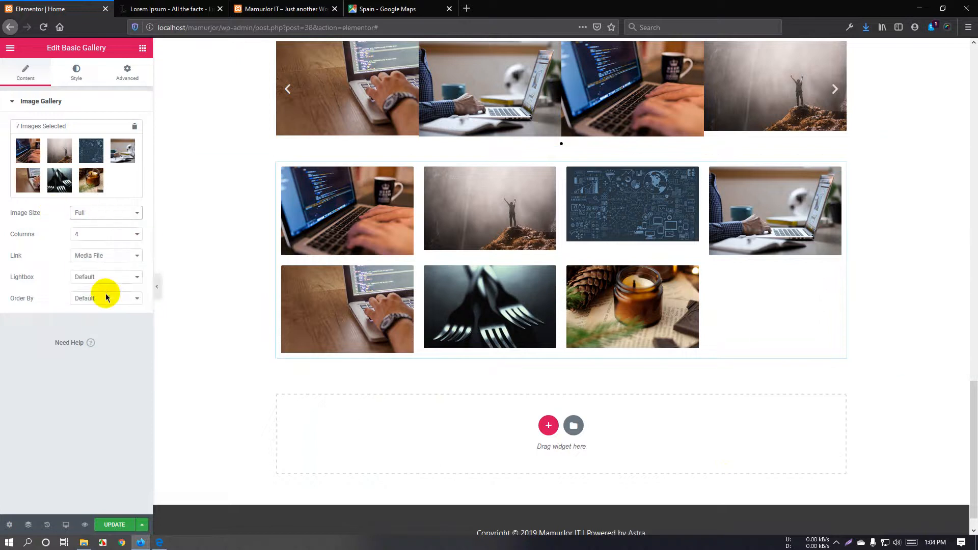
# - Set the gallery to 3 columns and check the layout on the page
pyautogui.click(102, 234)
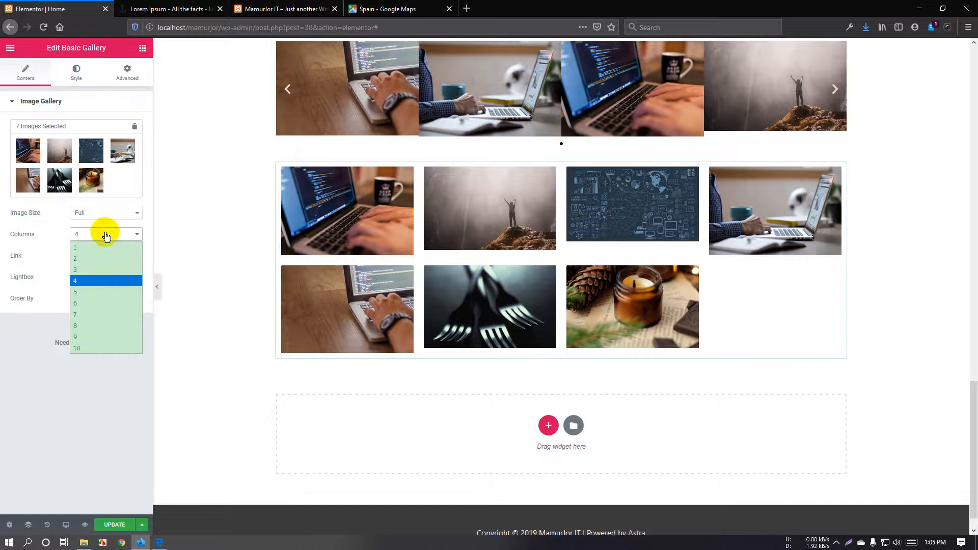
pyautogui.click(105, 268)
pyautogui.scroll(-1, 440, 324)
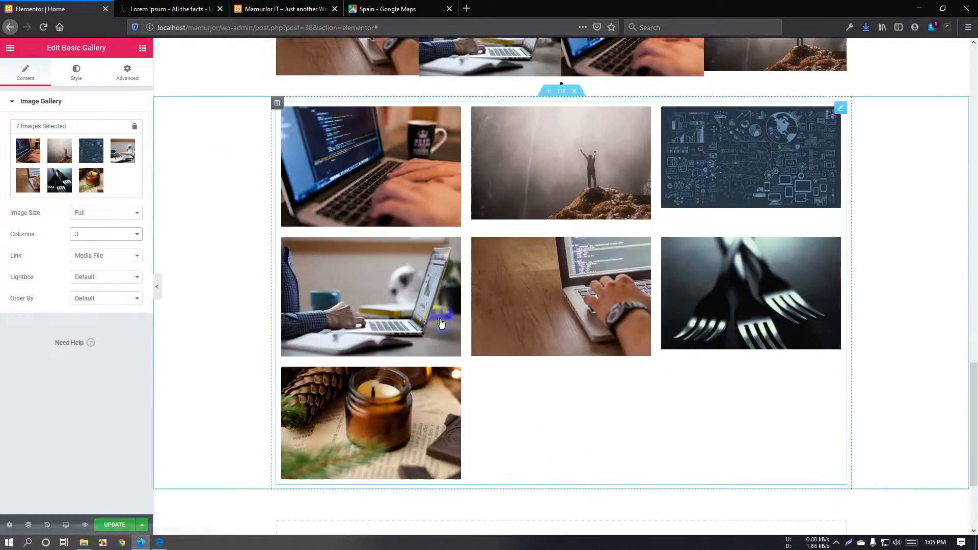
pyautogui.scroll(-2, 441, 324)
pyautogui.scroll(1, 245, 327)
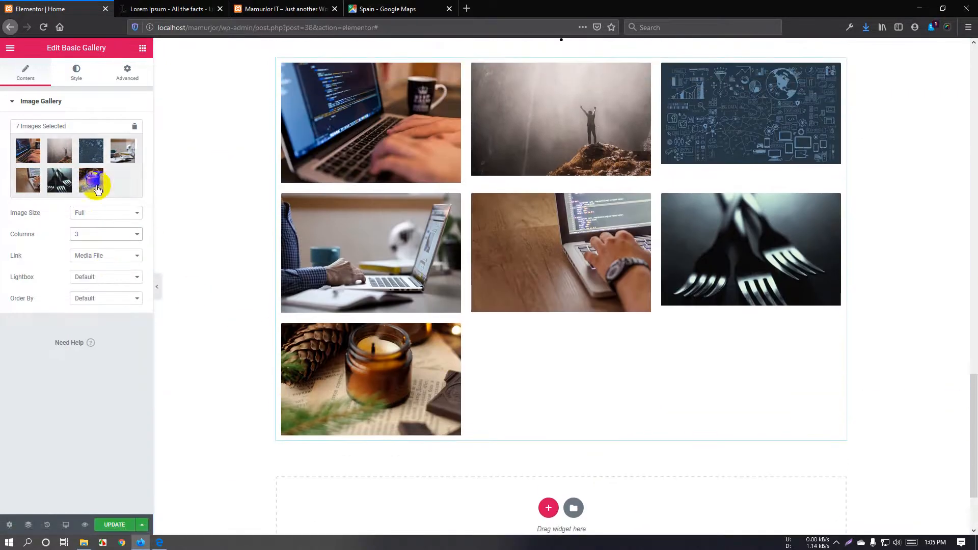
# - Remove the first image, the laptop with the black mug, from the gallery and insert the updated gallery
pyautogui.click(120, 168)
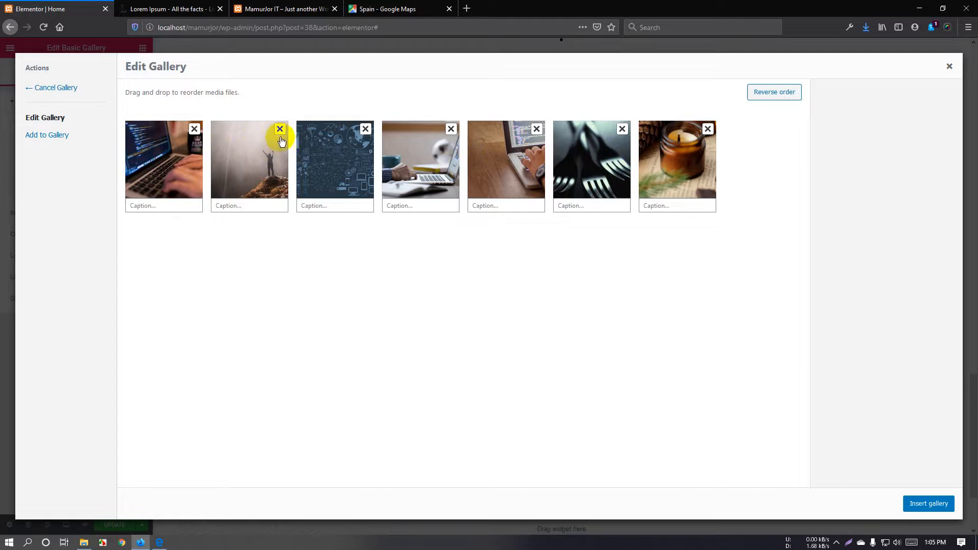
pyautogui.click(195, 130)
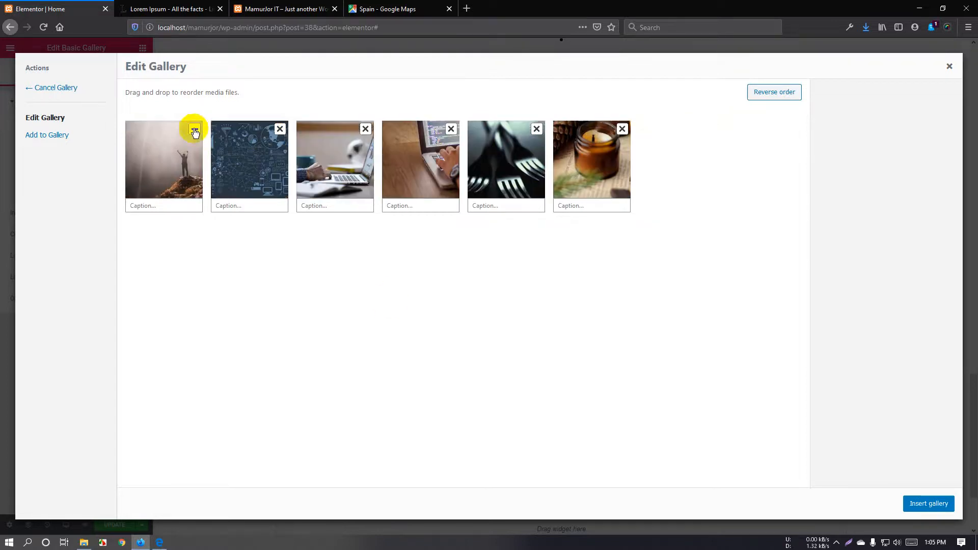
pyautogui.click(928, 504)
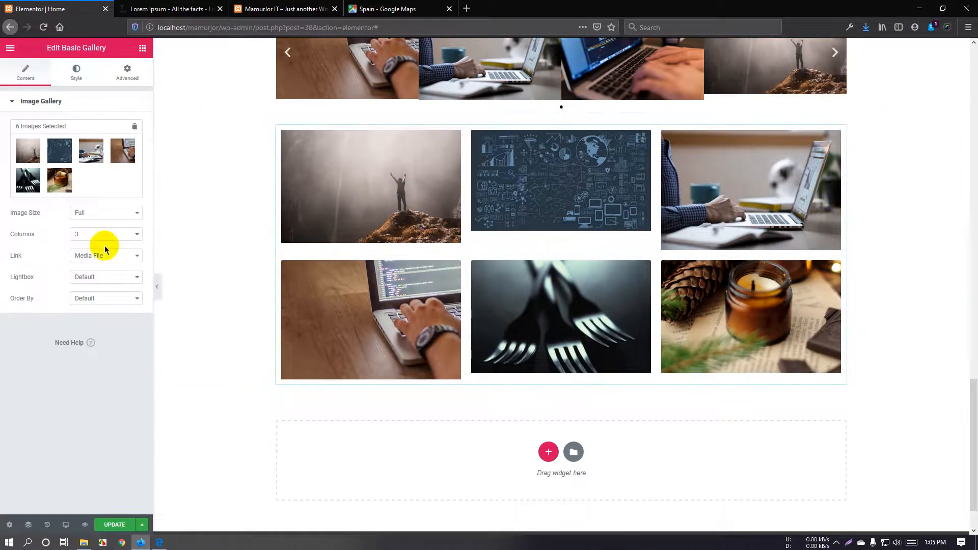
# - Review the gallery's link options, then preview the waterfall image in the lightbox and close it
pyautogui.click(116, 261)
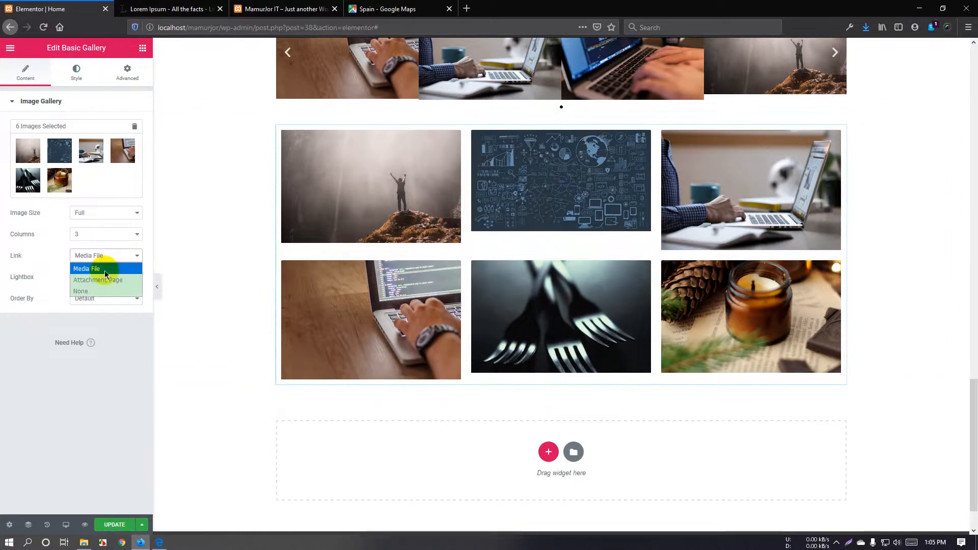
pyautogui.click(381, 192)
pyautogui.click(378, 192)
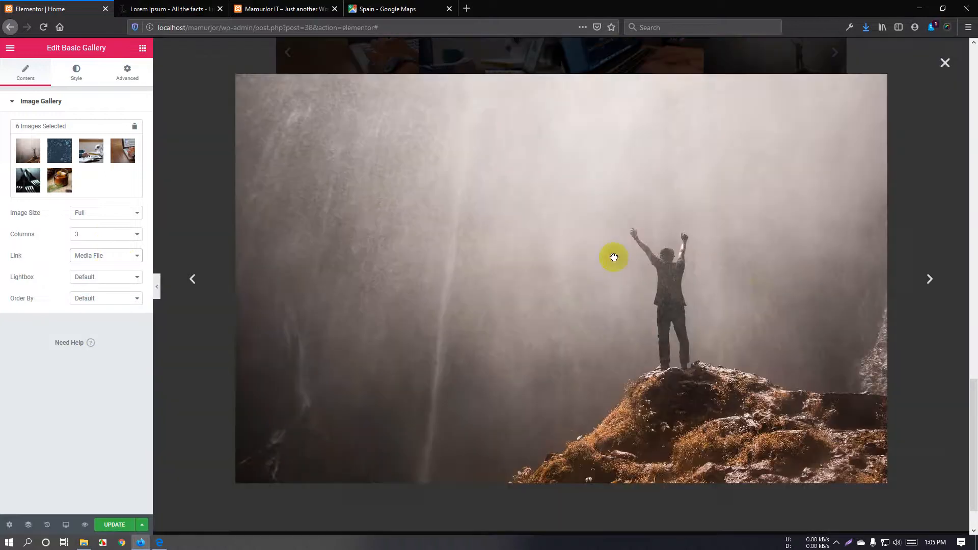
pyautogui.click(200, 202)
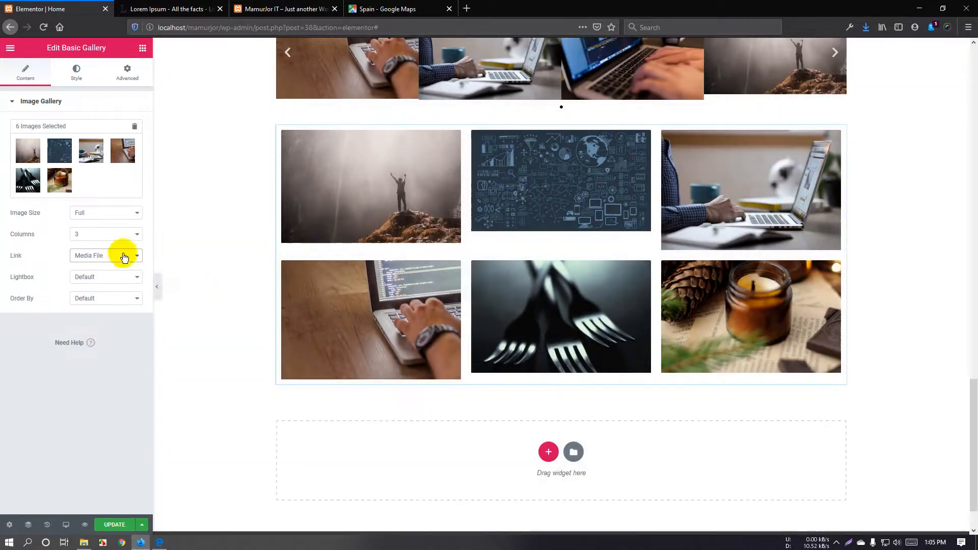
# - Try linking the gallery images to Attachment Page and look at the order options
pyautogui.click(114, 257)
pyautogui.click(107, 280)
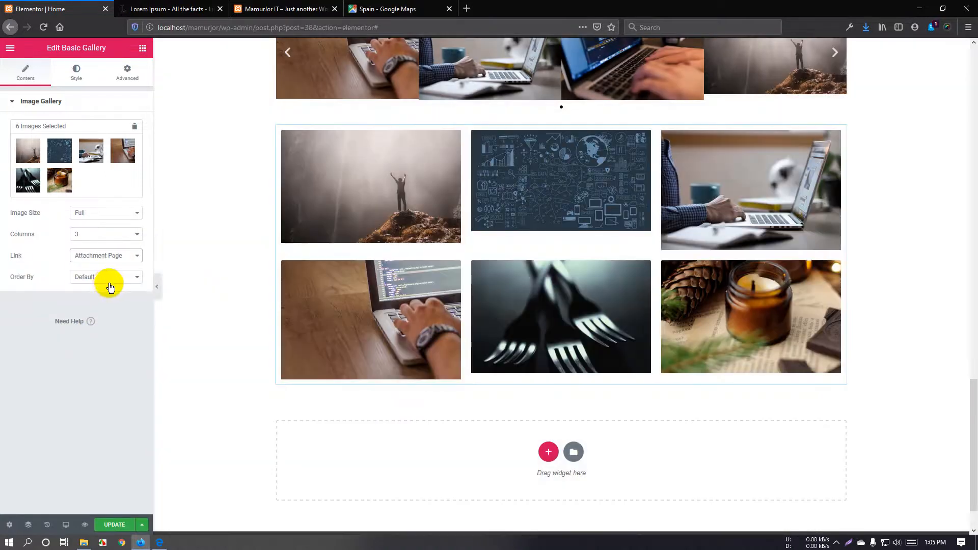
pyautogui.click(104, 282)
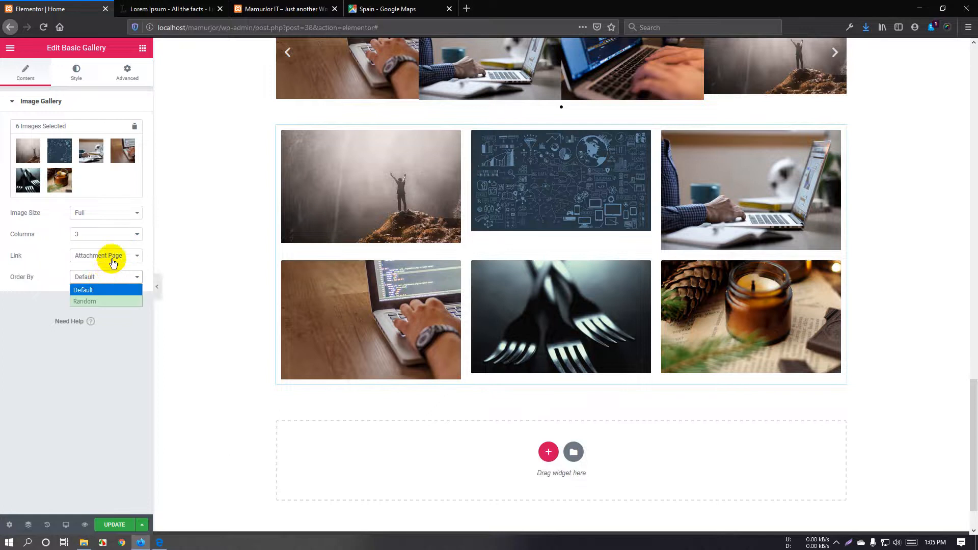
pyautogui.click(376, 218)
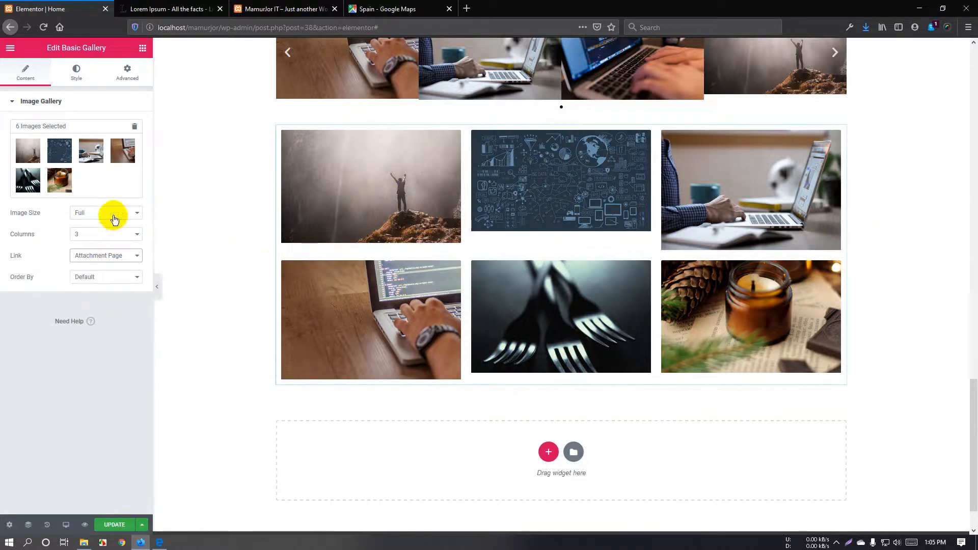
# - Set the gallery link to Media File and test it by opening and closing the waterfall image
pyautogui.click(114, 261)
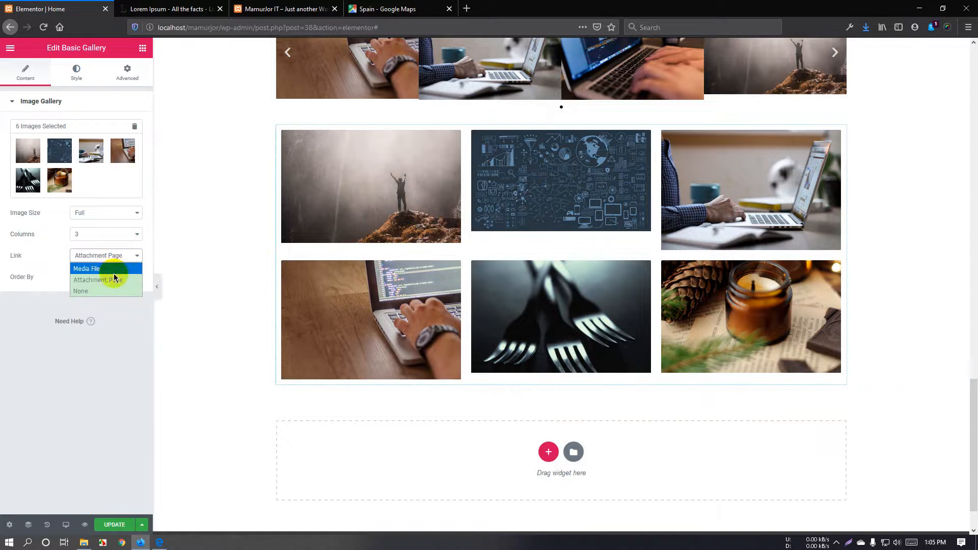
pyautogui.click(114, 273)
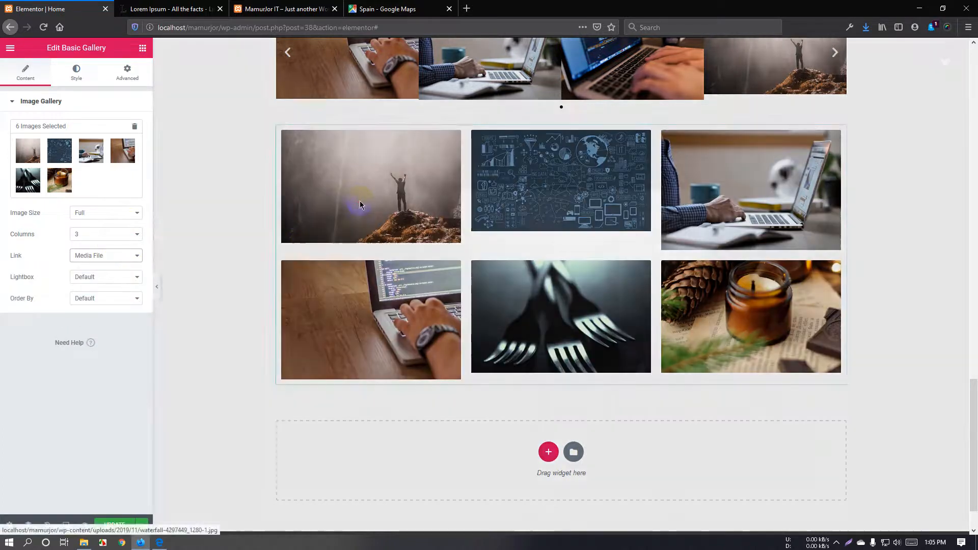
pyautogui.click(359, 201)
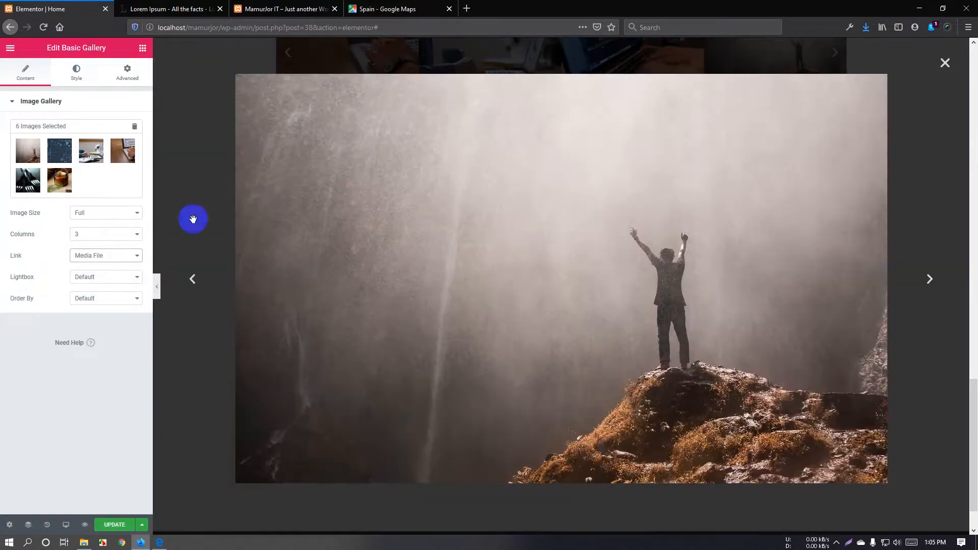
pyautogui.click(193, 219)
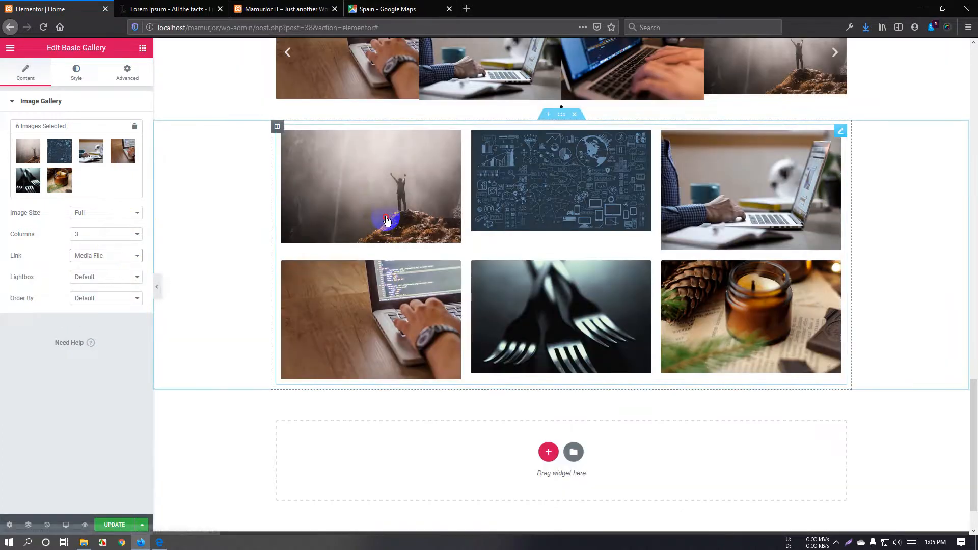
# - Open the waterfall image in the lightbox, browse backwards through four gallery images and close the lightbox
pyautogui.click(386, 219)
pyautogui.click(194, 281)
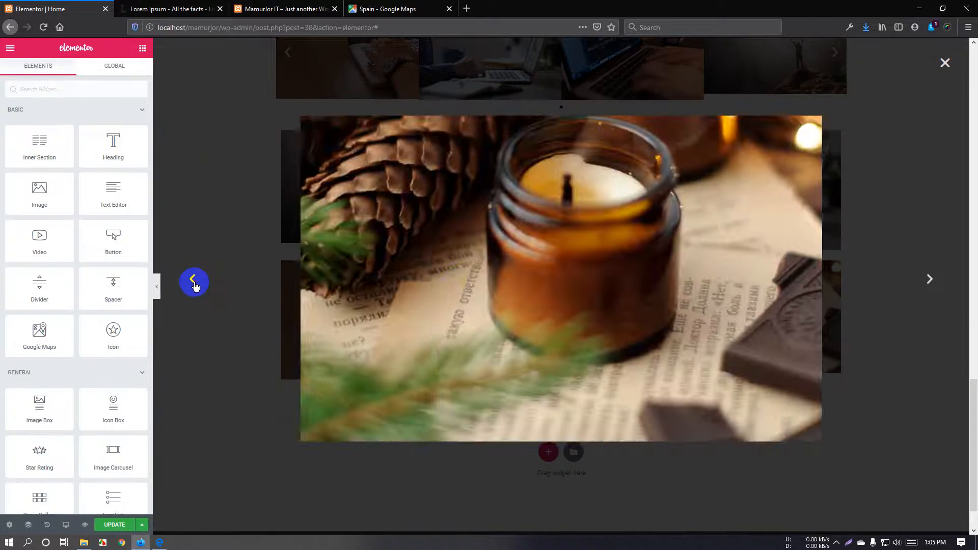
pyautogui.click(193, 281)
pyautogui.click(194, 281)
pyautogui.click(194, 281)
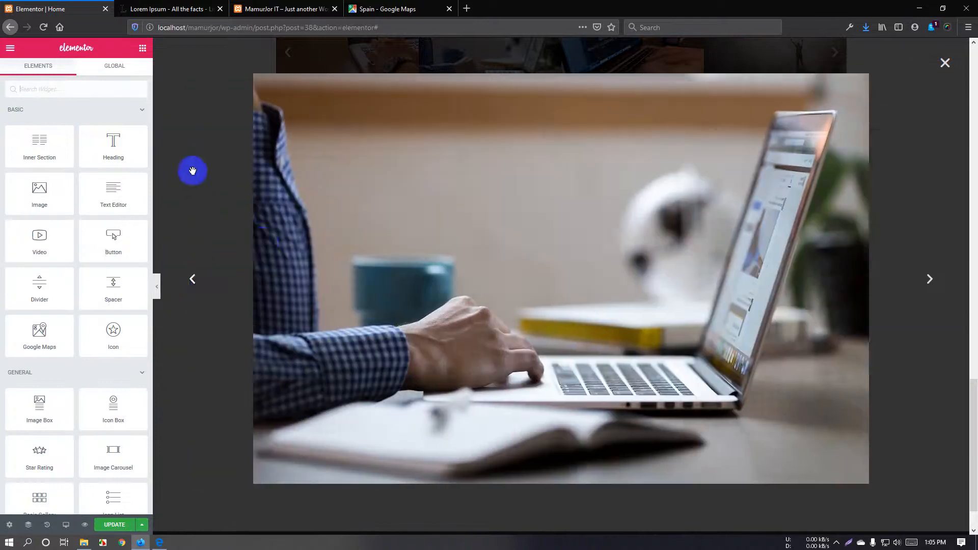
pyautogui.click(193, 171)
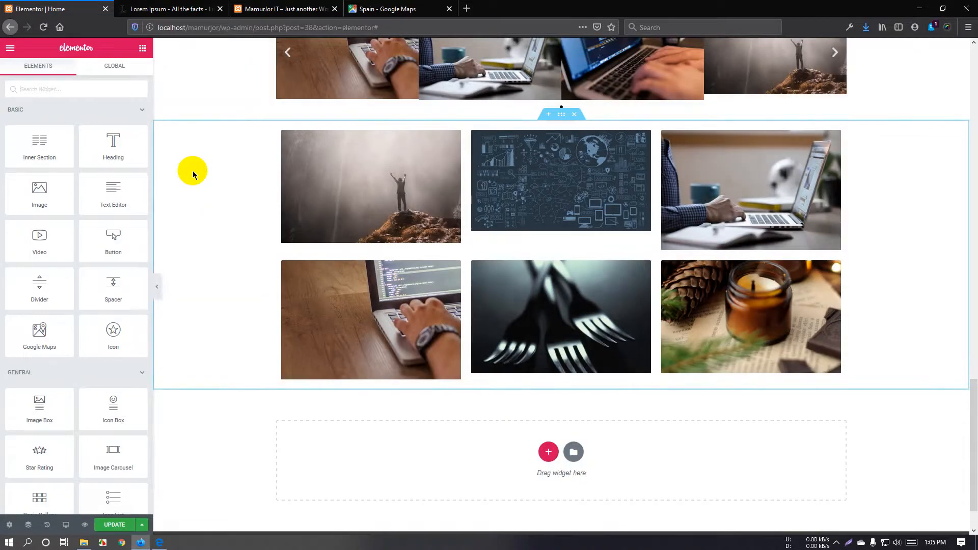
# - Reopen the settings of the Basic Gallery widget on the page
pyautogui.scroll(-1, 192, 171)
pyautogui.scroll(-4, 84, 356)
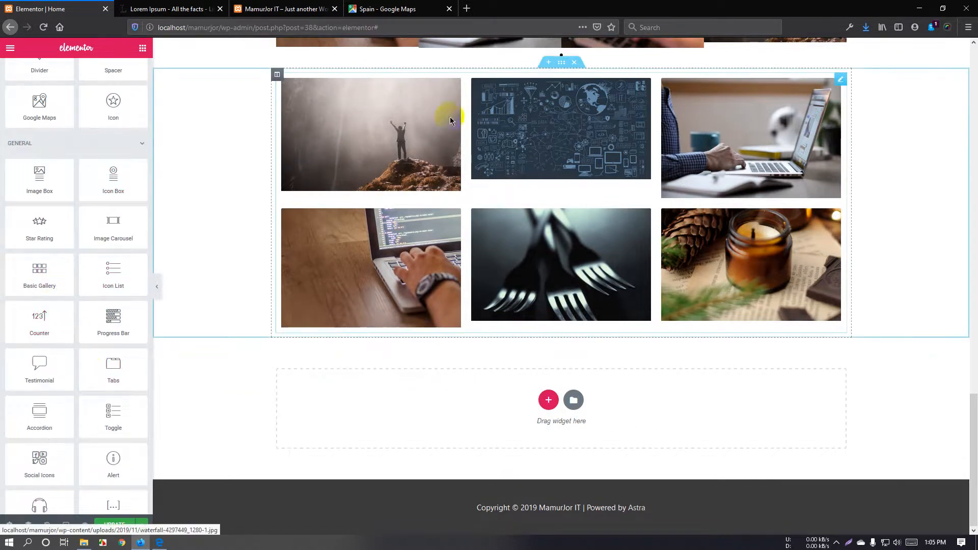
pyautogui.click(838, 84)
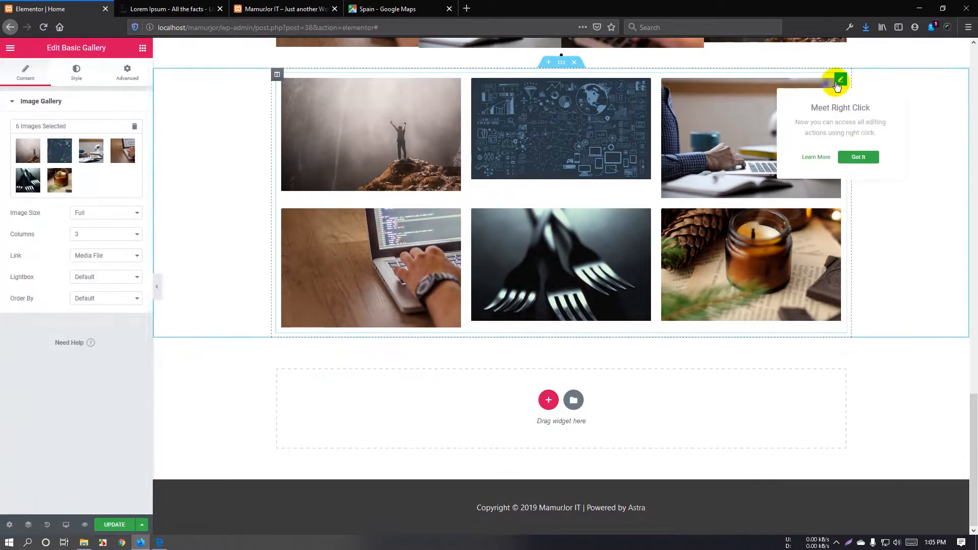
# - Set the gallery images' spacing to Custom with a value of 0
pyautogui.click(75, 72)
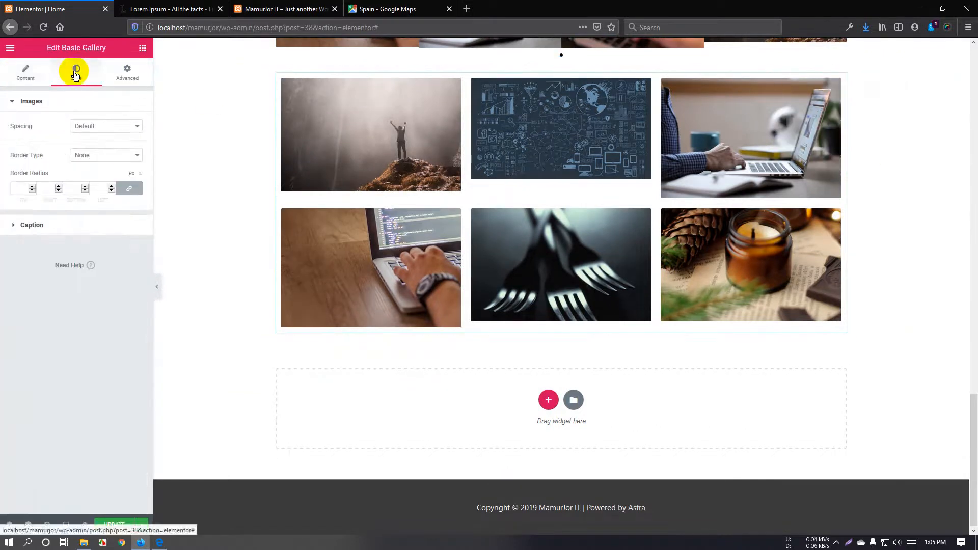
pyautogui.click(79, 126)
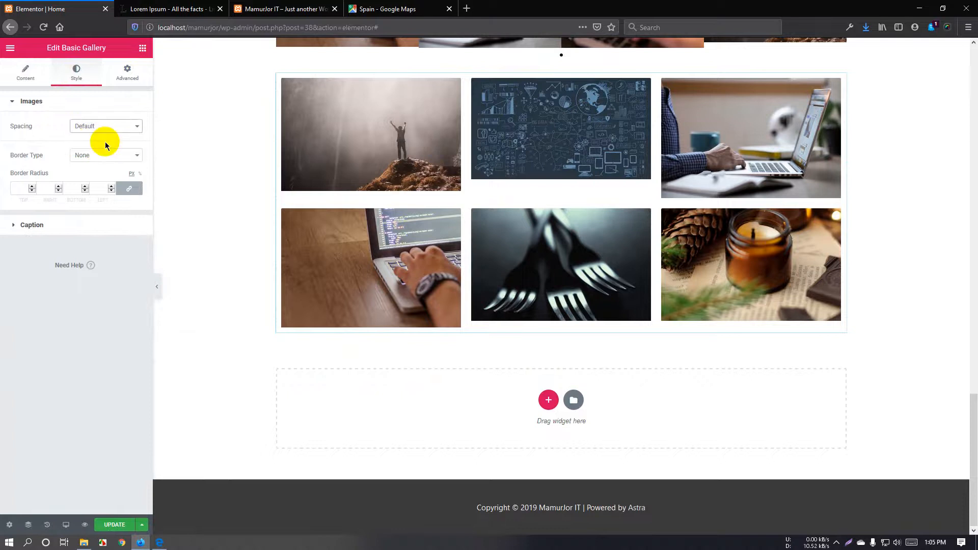
pyautogui.click(104, 149)
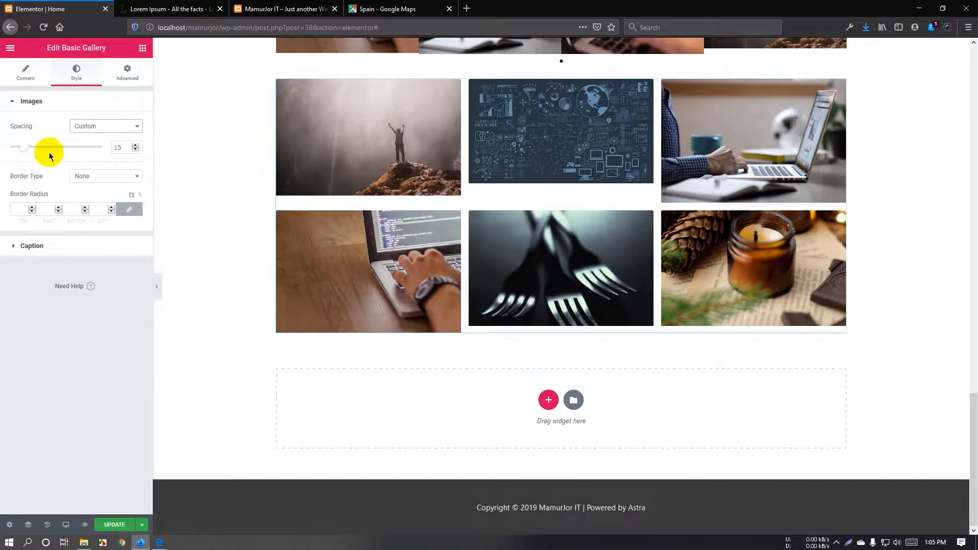
pyautogui.moveTo(29, 152); pyautogui.dragTo(6, 157)
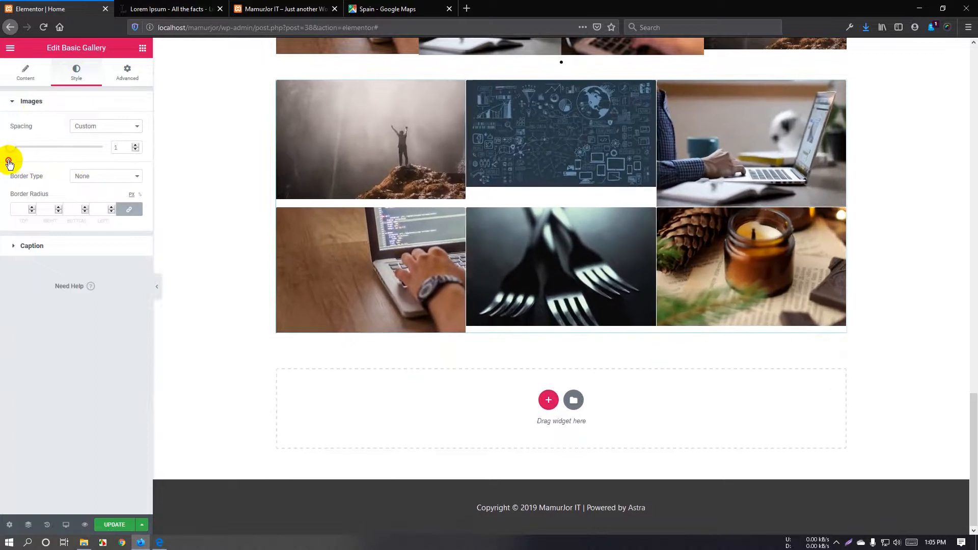
# - Try a Solid border on the gallery images and return the border type to None
pyautogui.click(102, 177)
pyautogui.click(102, 200)
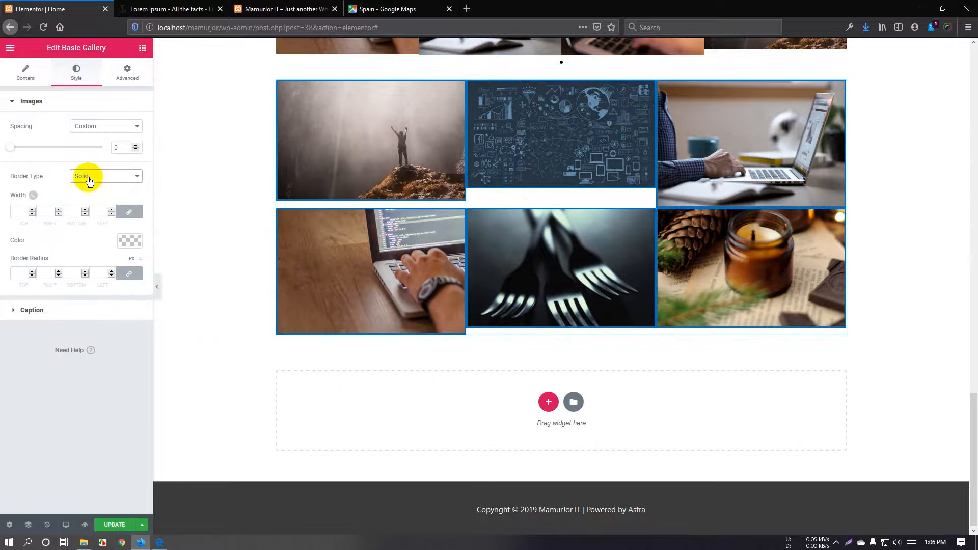
pyautogui.click(89, 178)
pyautogui.click(88, 189)
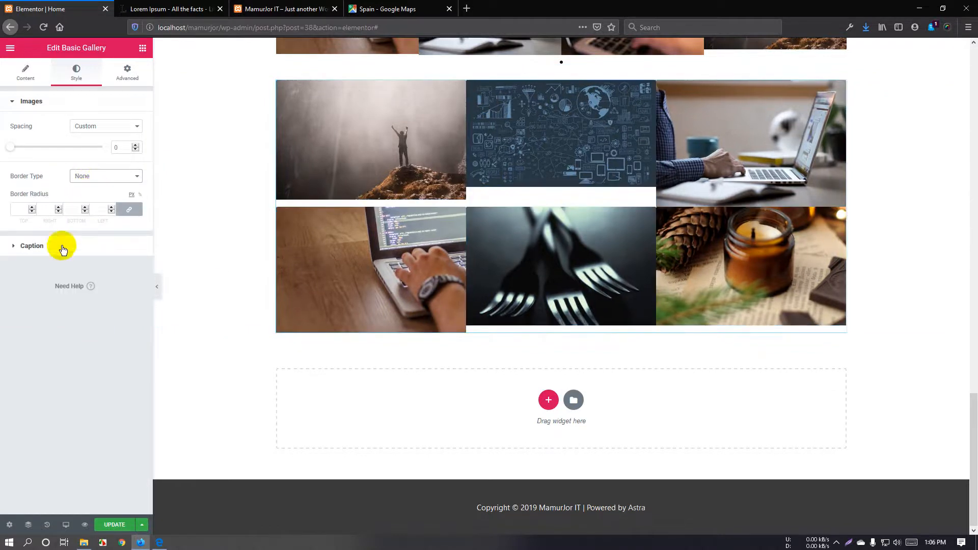
# - Review the gallery's caption style settings and its display options, keeping the captions on Show
pyautogui.click(57, 246)
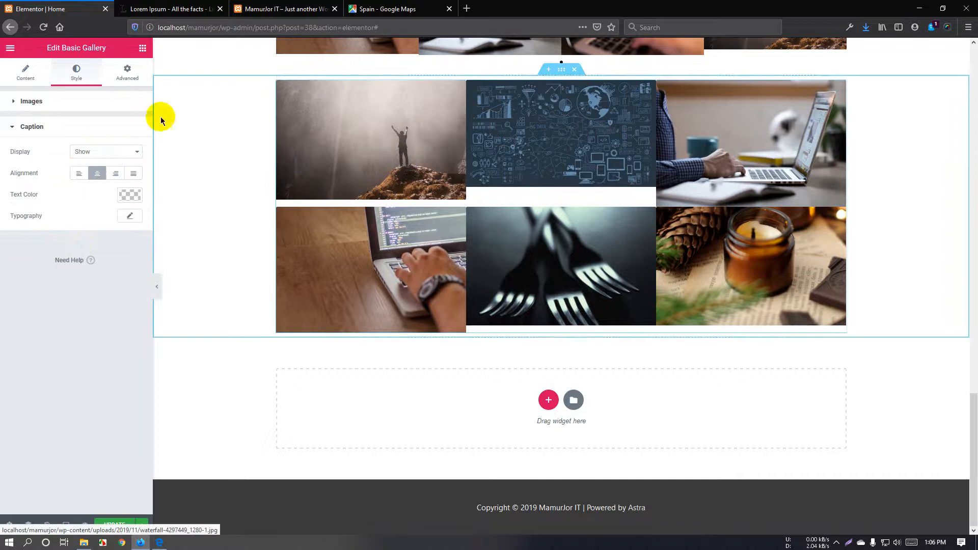
pyautogui.click(13, 74)
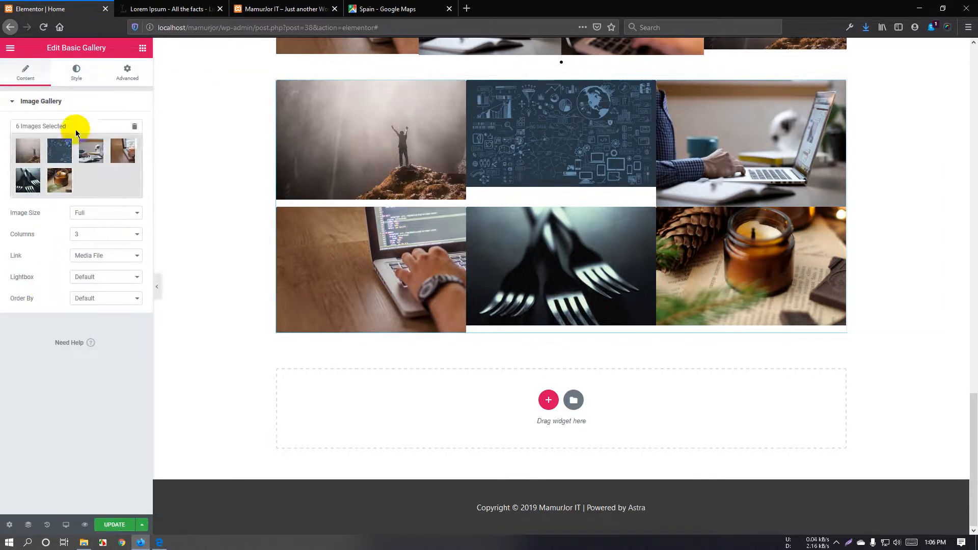
pyautogui.click(72, 80)
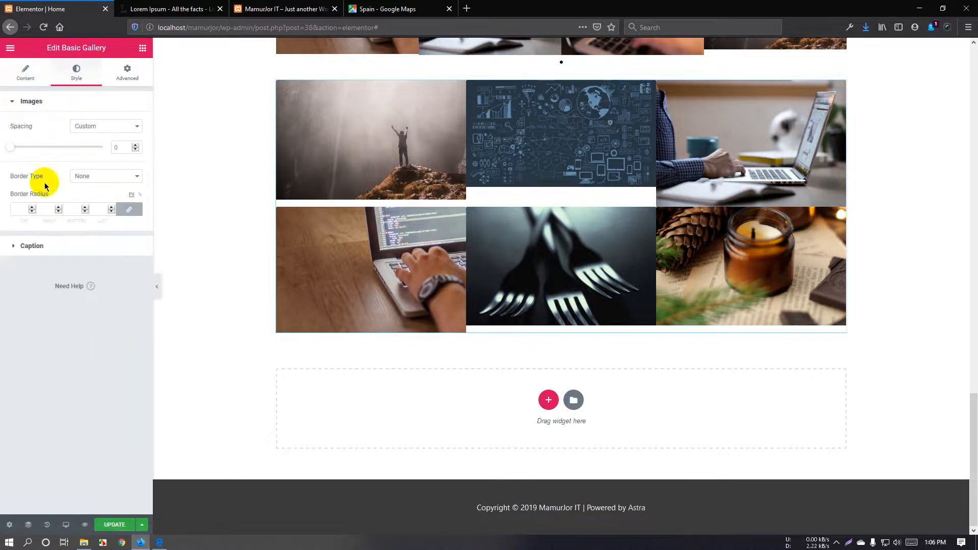
pyautogui.click(33, 248)
pyautogui.click(109, 152)
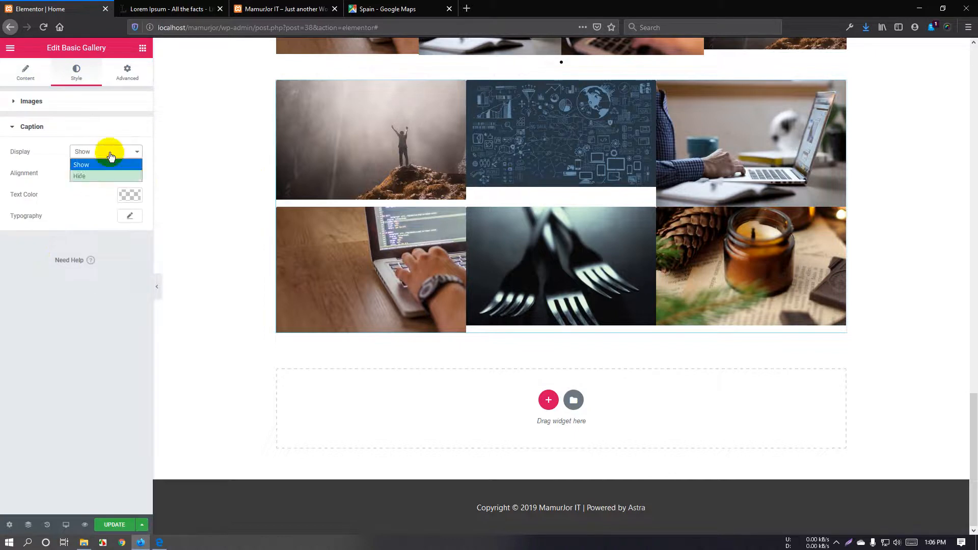
pyautogui.click(91, 165)
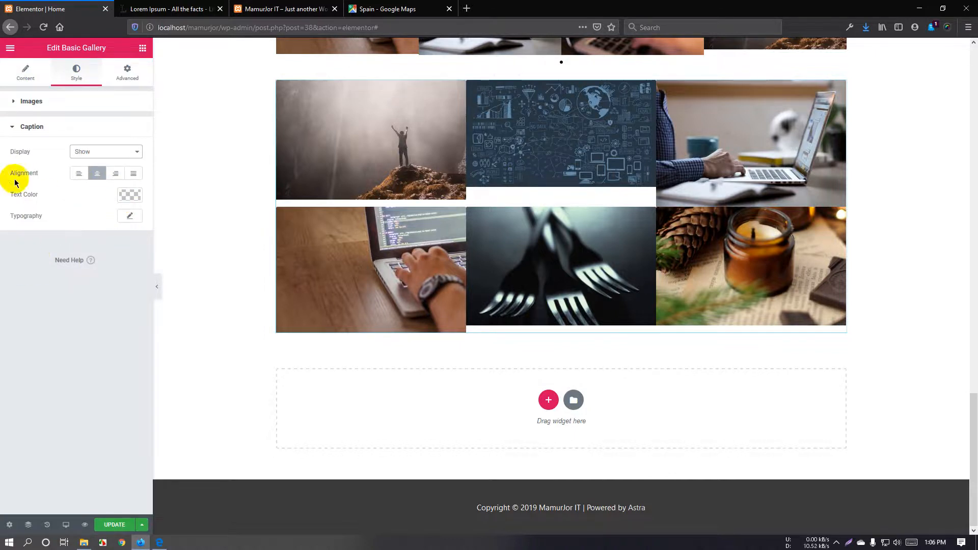
# - Set the gallery's Lightbox option to Yes and check the order and image size options
pyautogui.click(28, 70)
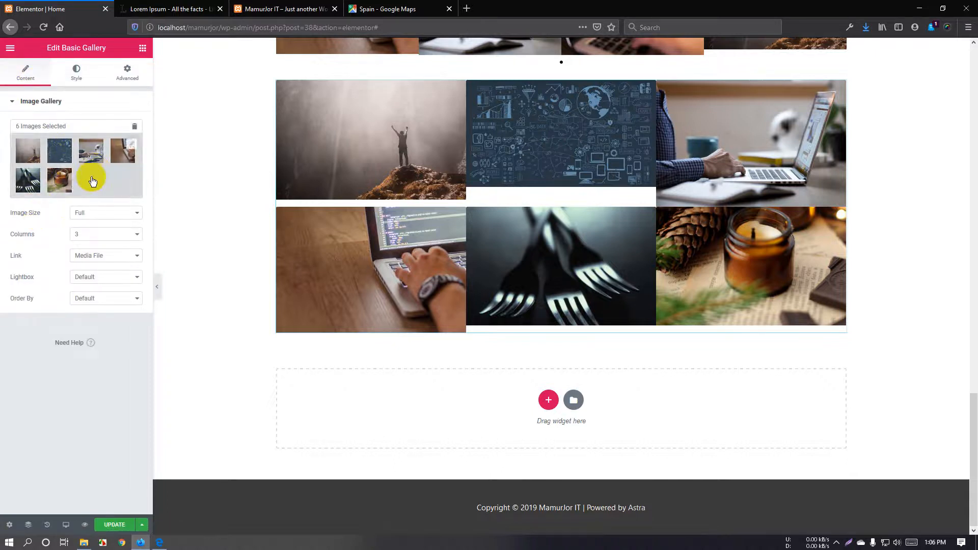
pyautogui.click(113, 280)
pyautogui.click(105, 301)
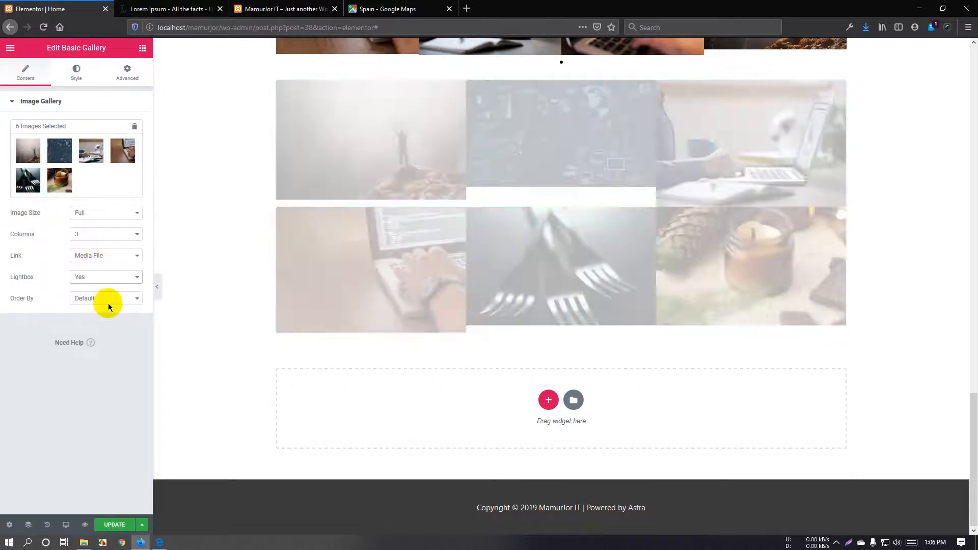
pyautogui.click(99, 299)
pyautogui.click(98, 301)
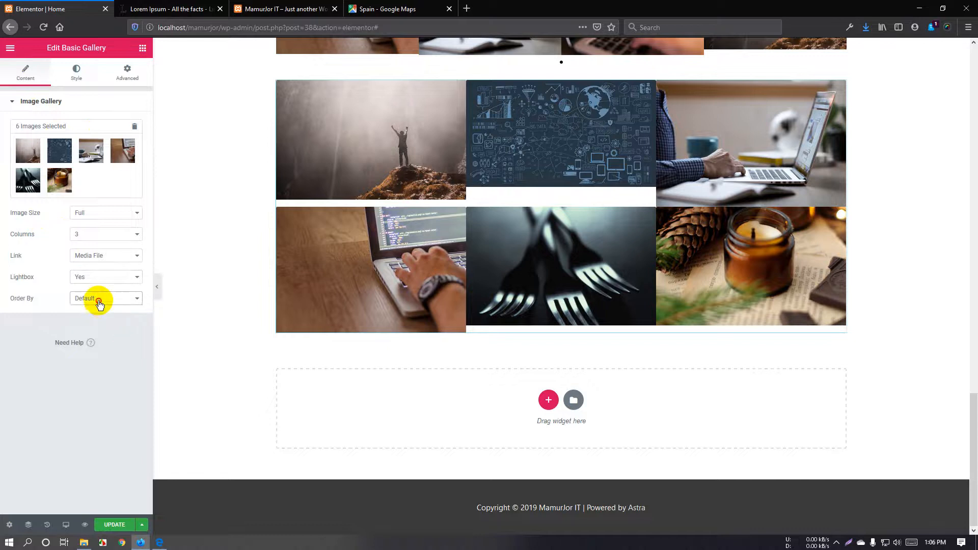
pyautogui.click(91, 213)
pyautogui.click(91, 214)
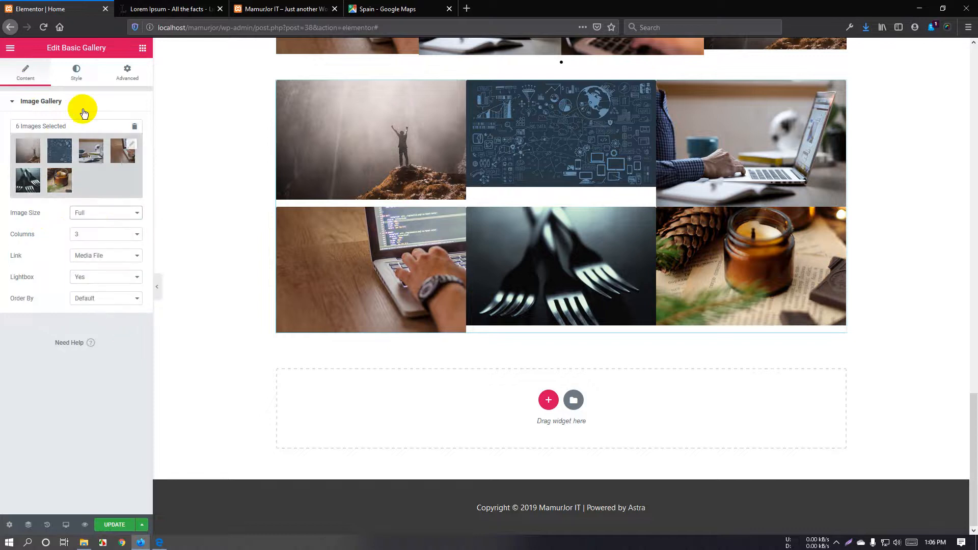
# - Check for a caption by opening the laptop image in the lightbox twice, and recheck the caption display options
pyautogui.click(79, 72)
pyautogui.click(46, 246)
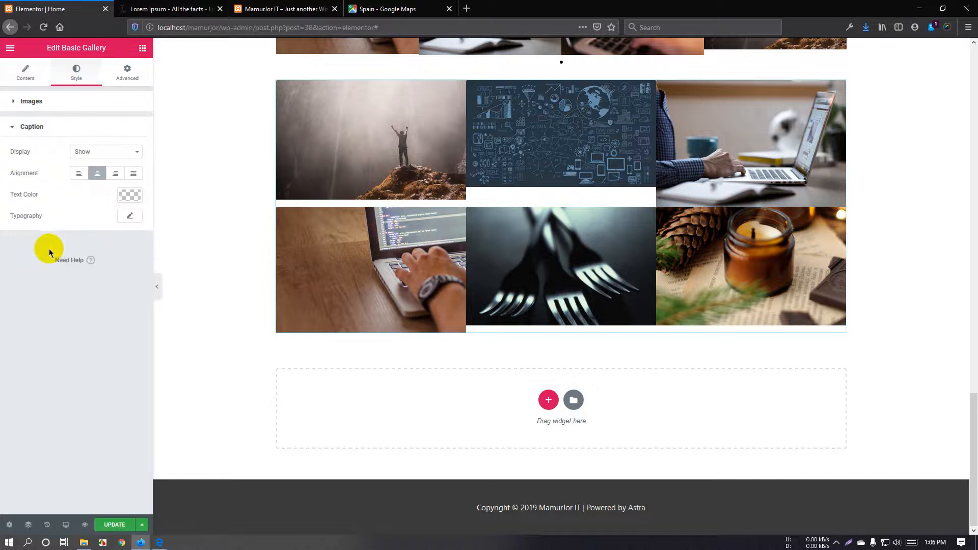
pyautogui.click(393, 285)
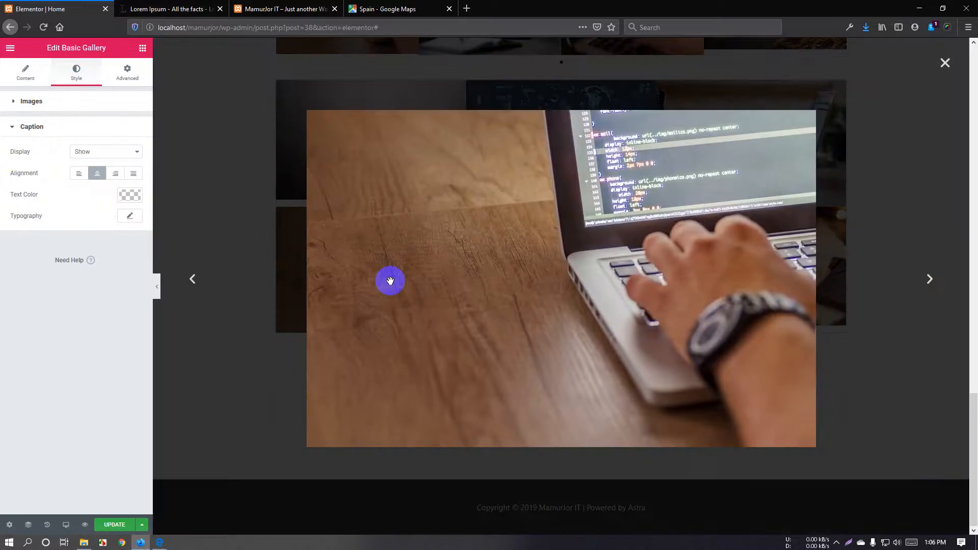
pyautogui.click(254, 342)
pyautogui.click(343, 272)
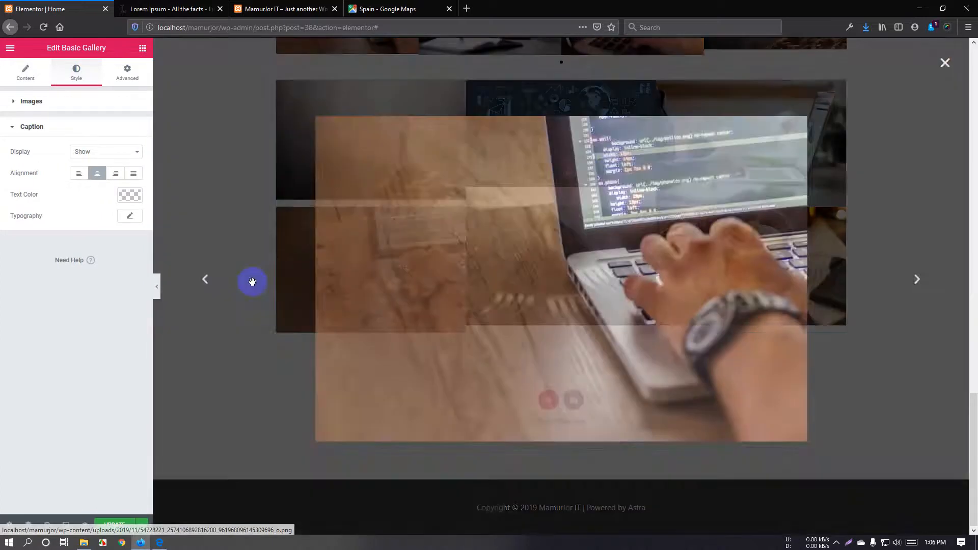
pyautogui.click(227, 338)
pyautogui.click(109, 149)
pyautogui.click(109, 149)
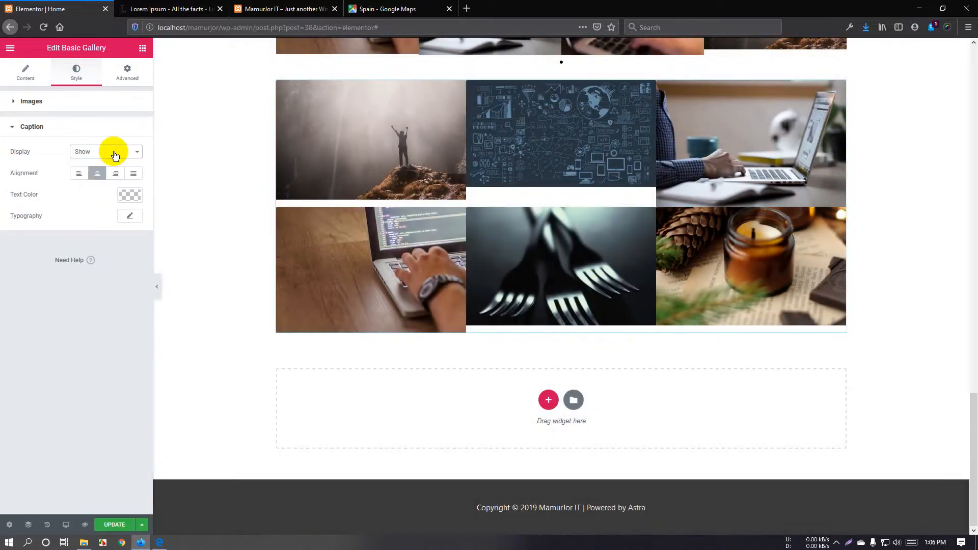
# - Set the caption text color to white (#ffffff) and test it by opening and closing the laptop image in the lightbox
pyautogui.click(130, 197)
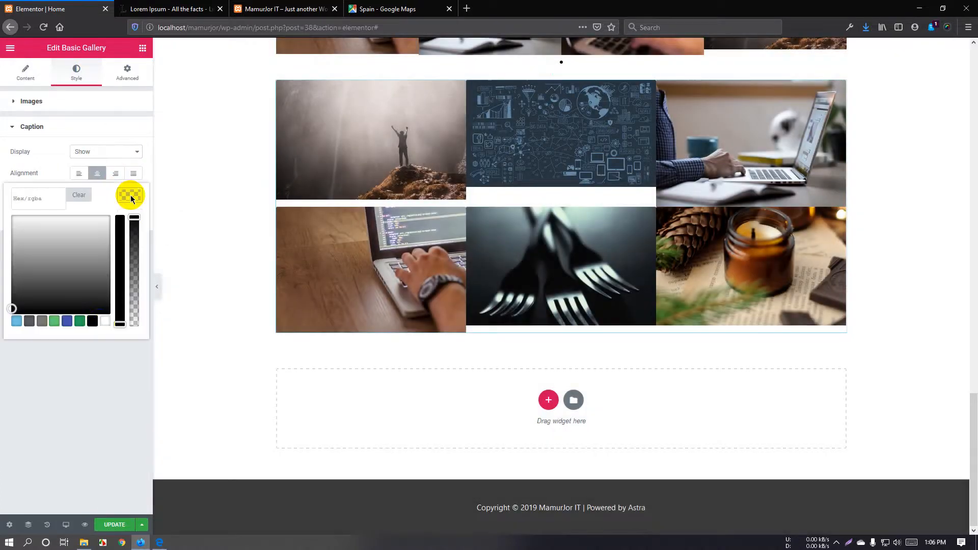
pyautogui.click(104, 321)
pyautogui.click(363, 296)
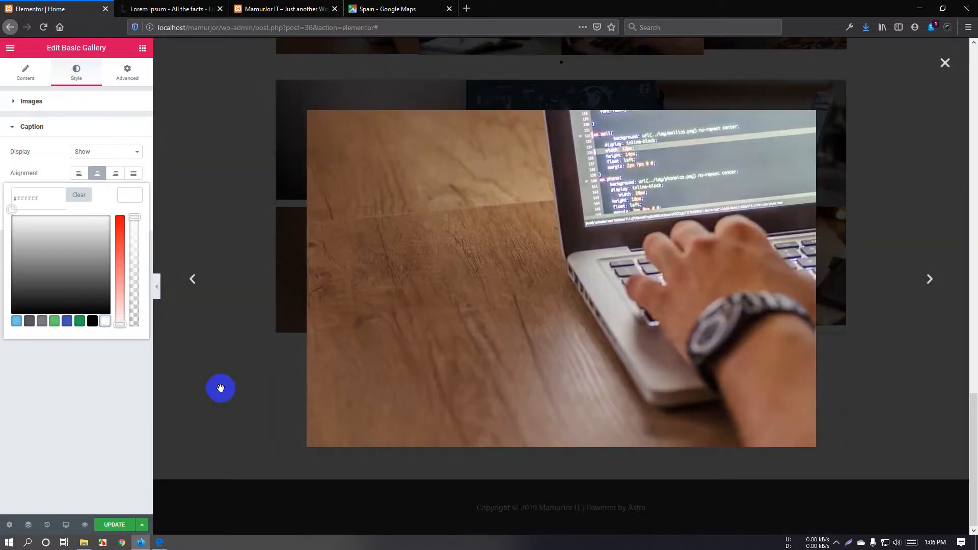
pyautogui.click(220, 388)
pyautogui.click(389, 258)
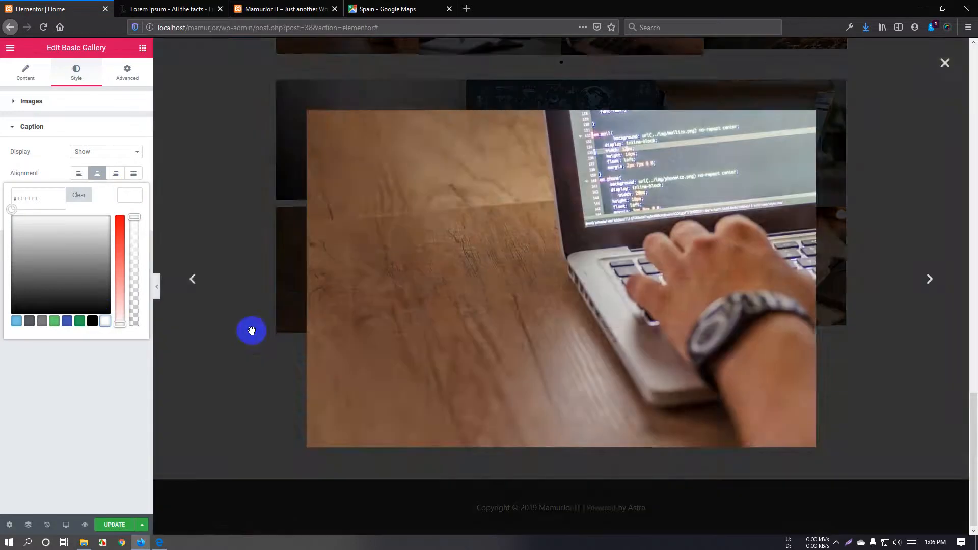
pyautogui.click(252, 331)
# - Look through the gallery's image style, content and advanced settings, and view the Edit Gallery dialog's caption fields
pyautogui.click(92, 127)
pyautogui.click(64, 106)
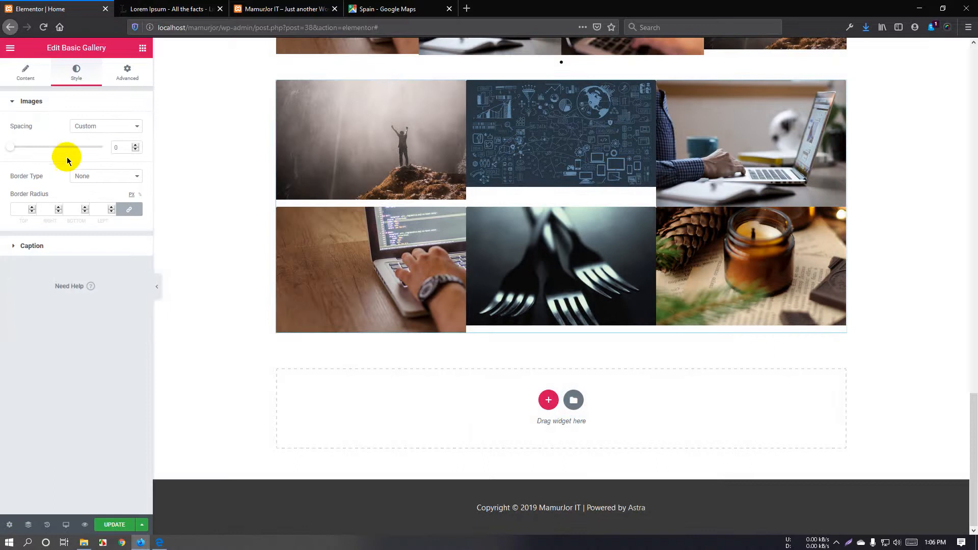
pyautogui.click(26, 74)
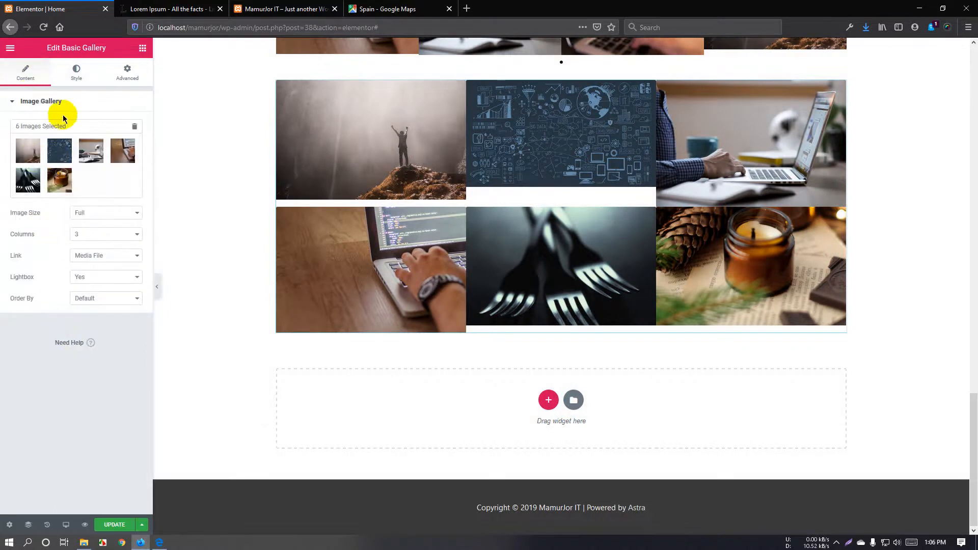
pyautogui.click(127, 72)
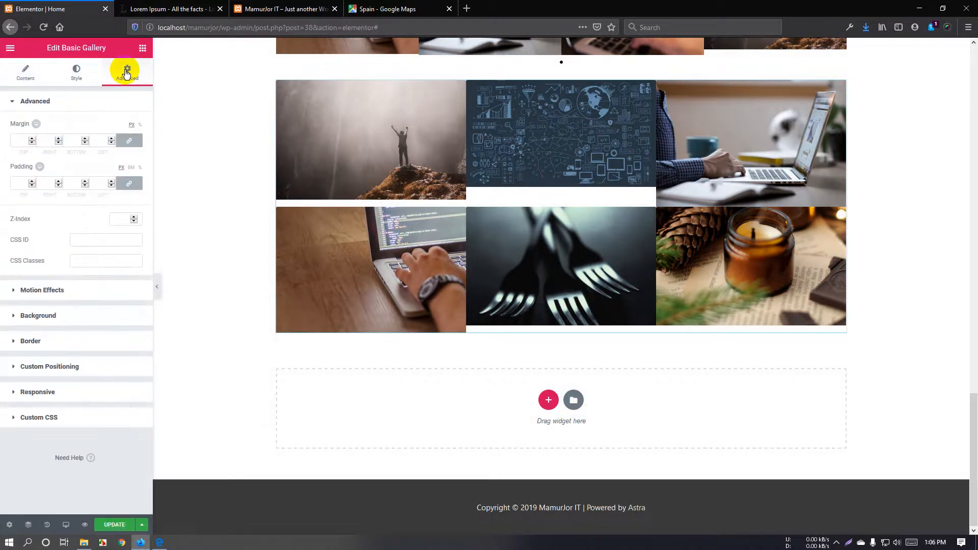
pyautogui.click(33, 74)
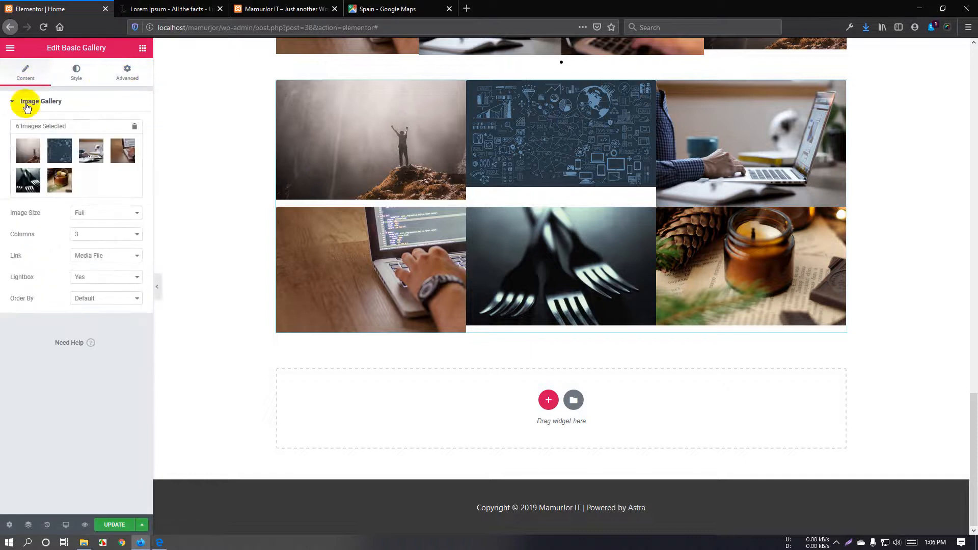
pyautogui.click(64, 188)
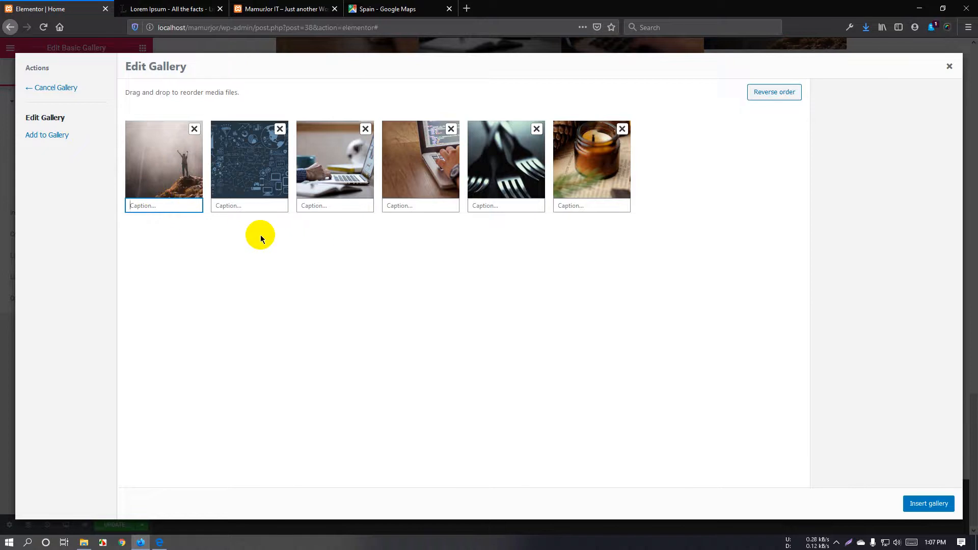
pyautogui.click(950, 68)
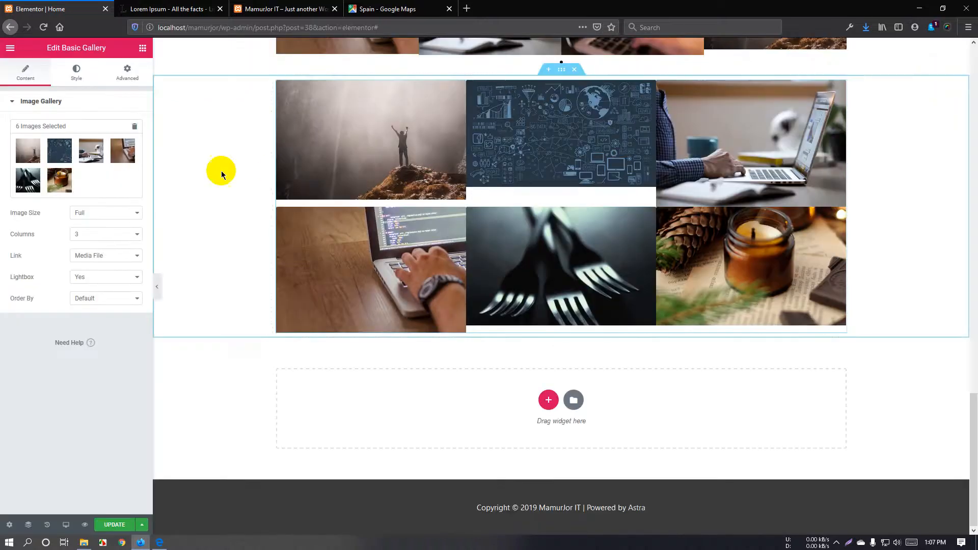
# - Reopen the gallery for editing and enter the caption "This is a caption" for the first image
pyautogui.click(96, 182)
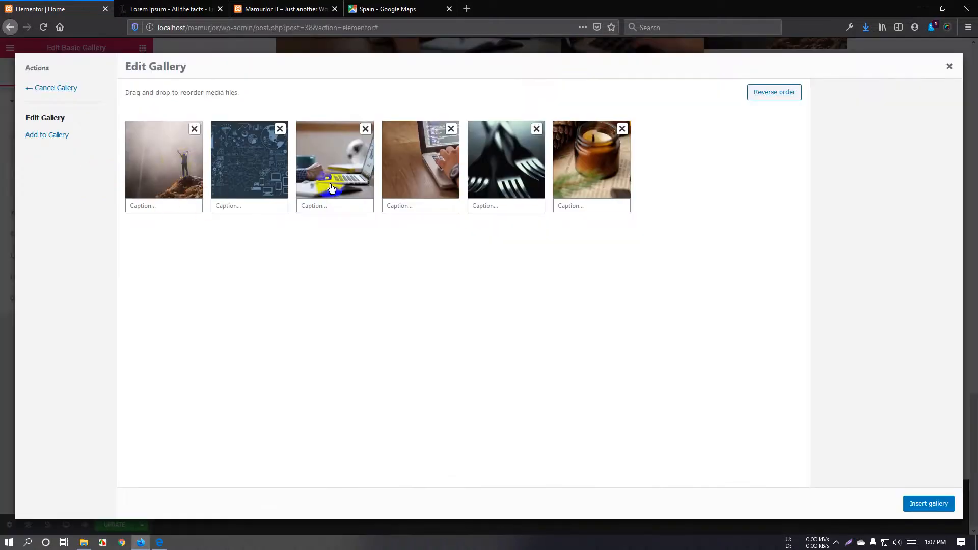
pyautogui.click(237, 205)
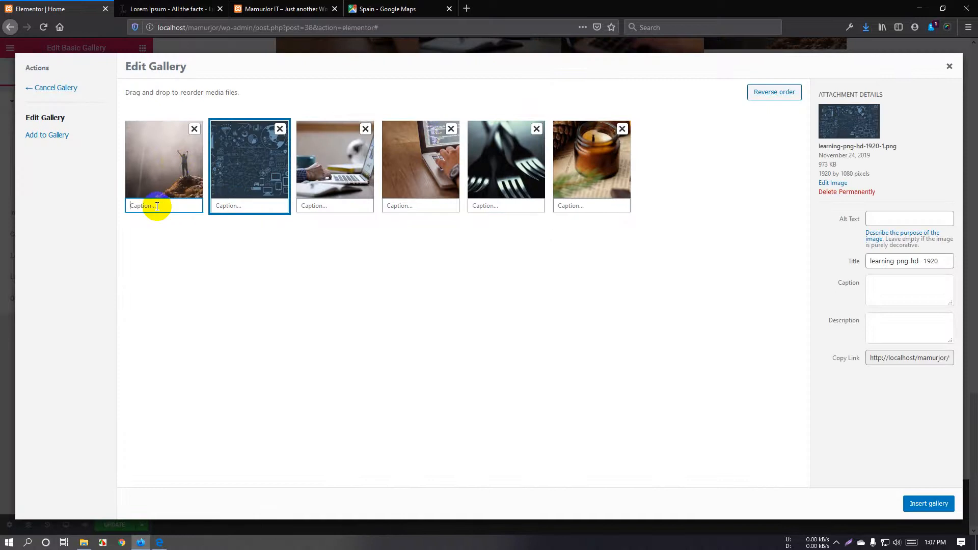
pyautogui.write('This is a caption')
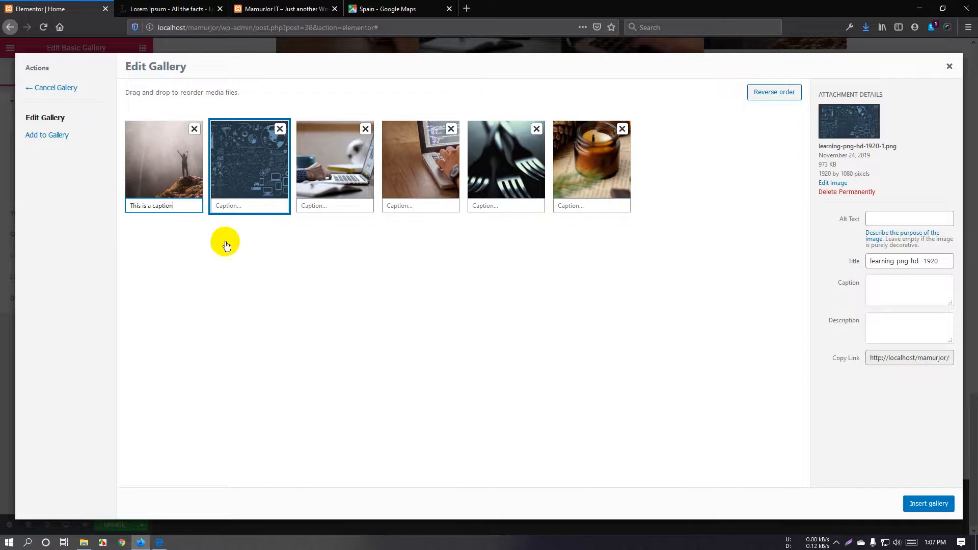
# - Copy the first image's caption "This is a caption" to the other five images and insert the gallery
pyautogui.moveTo(173, 206); pyautogui.dragTo(114, 207)
pyautogui.hotkey('ctrl', 'c')
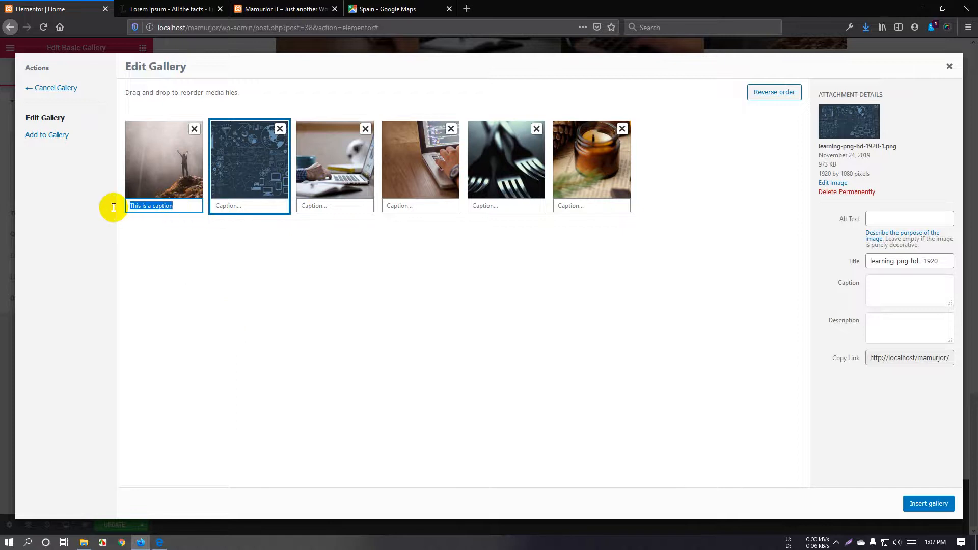
pyautogui.click(275, 208)
pyautogui.hotkey('ctrl', 'v')
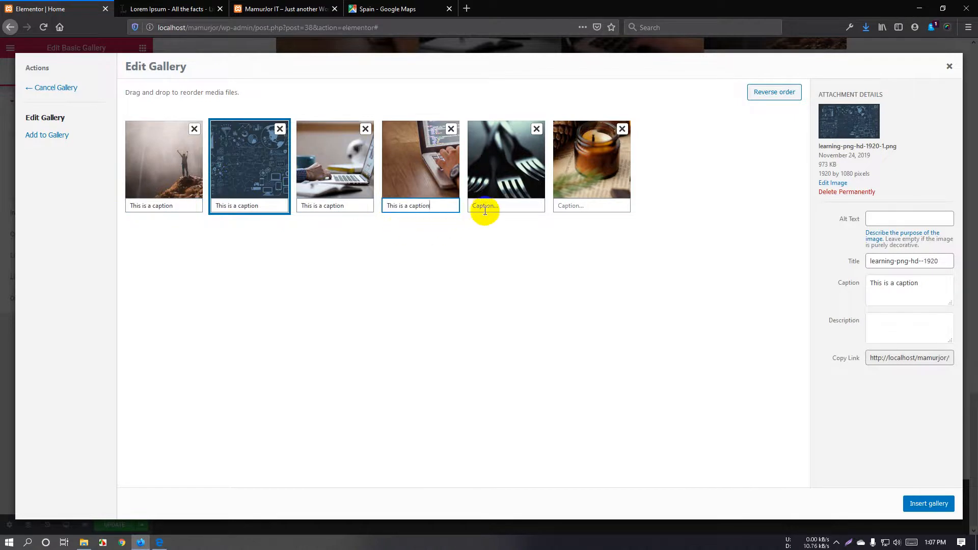
pyautogui.hotkey('ctrl', 'v')
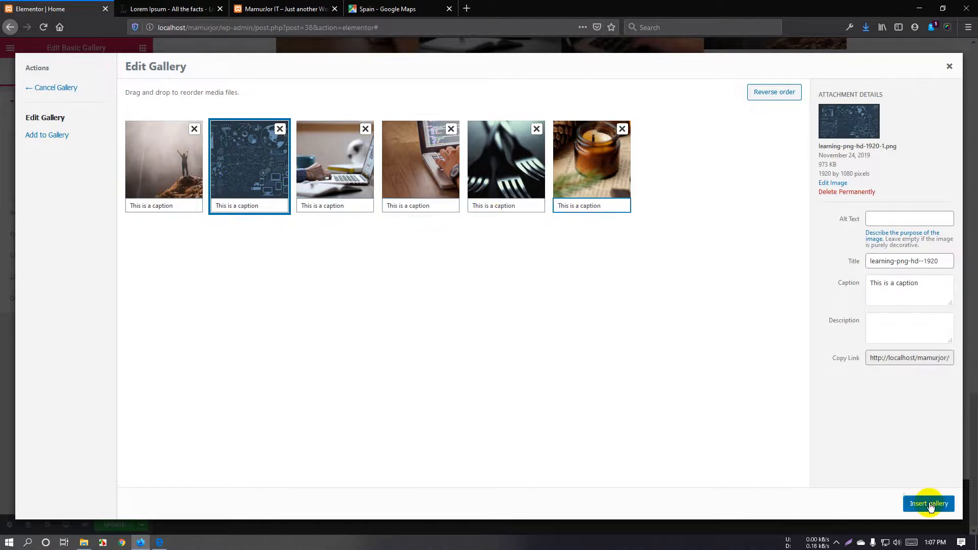
pyautogui.click(928, 503)
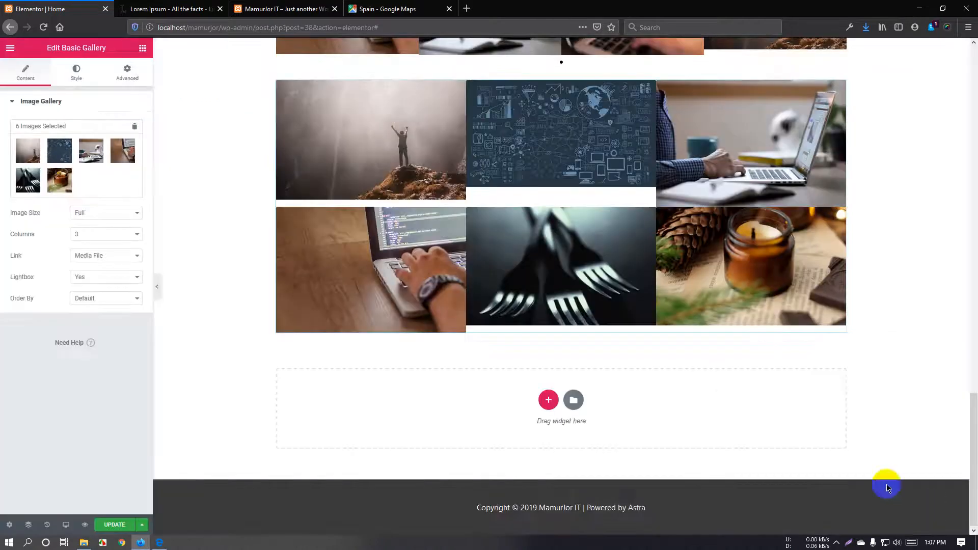
# - Check the gallery images on the page and review the caption's display, alignment and text color settings
pyautogui.click(378, 281)
pyautogui.click(223, 249)
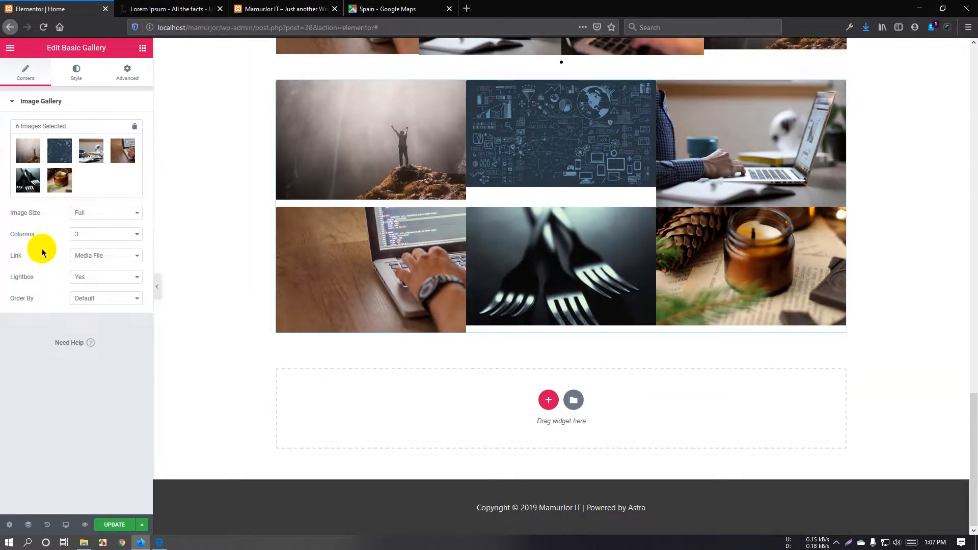
pyautogui.click(76, 67)
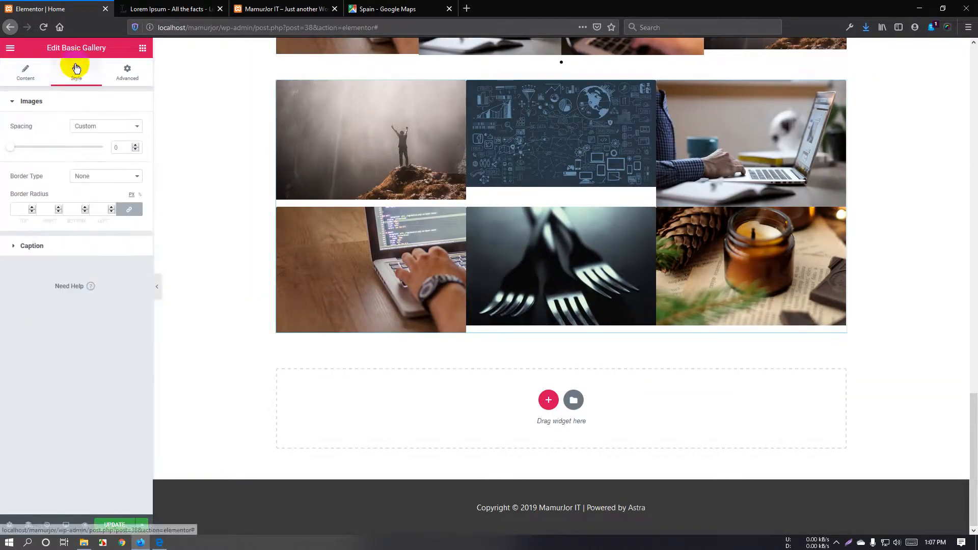
pyautogui.click(62, 247)
pyautogui.click(97, 153)
pyautogui.click(97, 153)
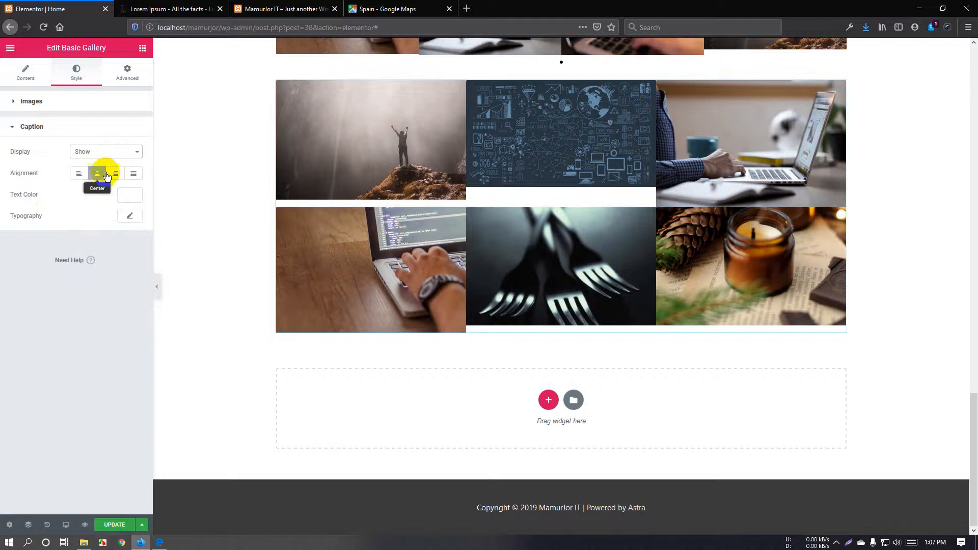
pyautogui.click(128, 195)
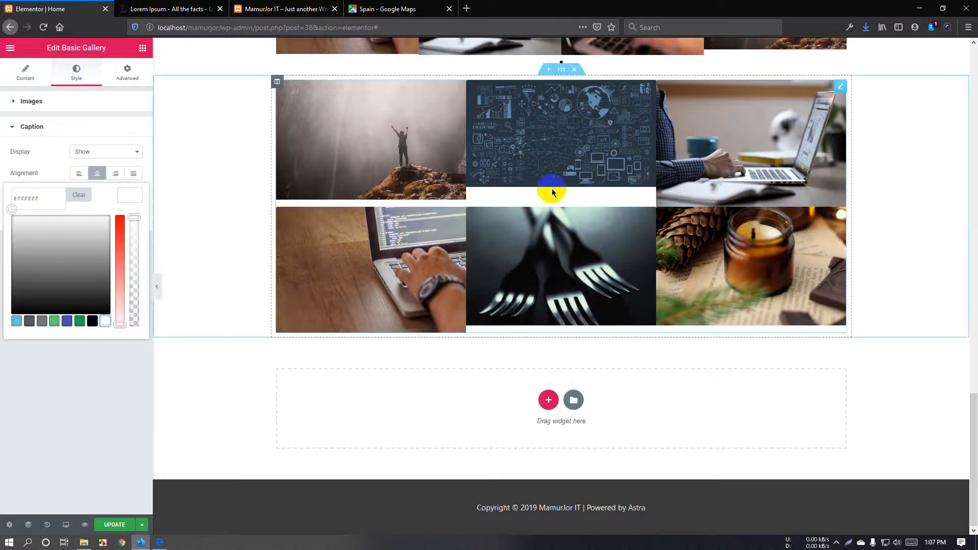
pyautogui.moveTo(552, 189); pyautogui.dragTo(483, 208)
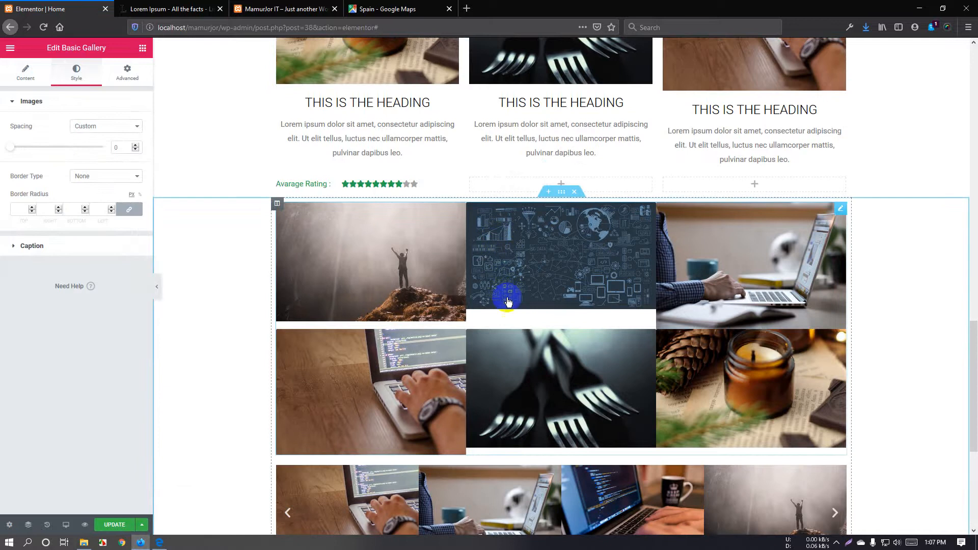
pyautogui.hotkey('ctrl', 'z')
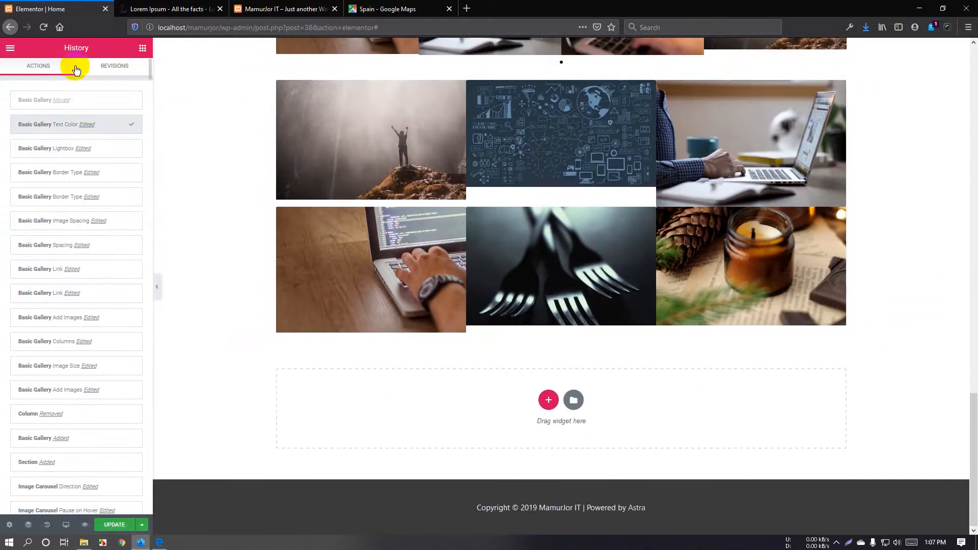
pyautogui.click(113, 67)
pyautogui.click(60, 72)
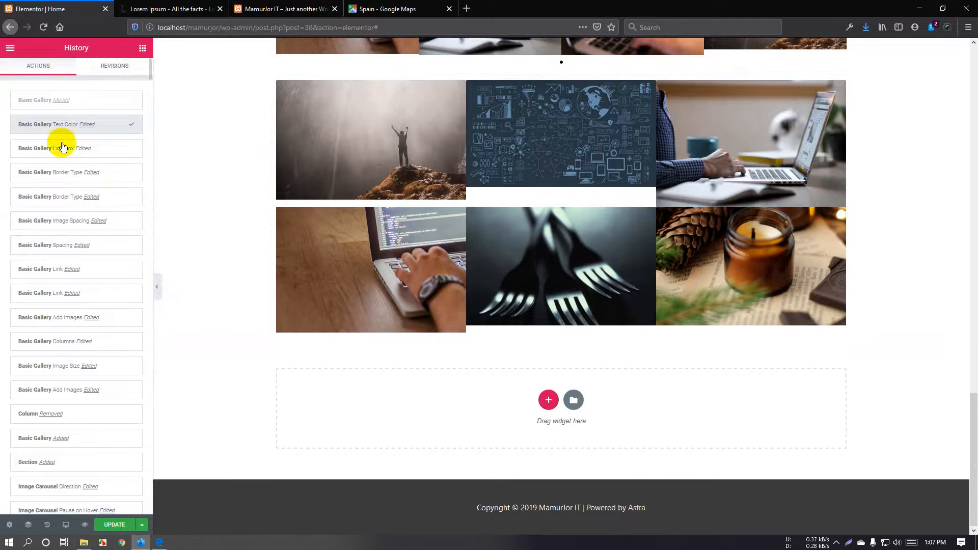
pyautogui.click(11, 49)
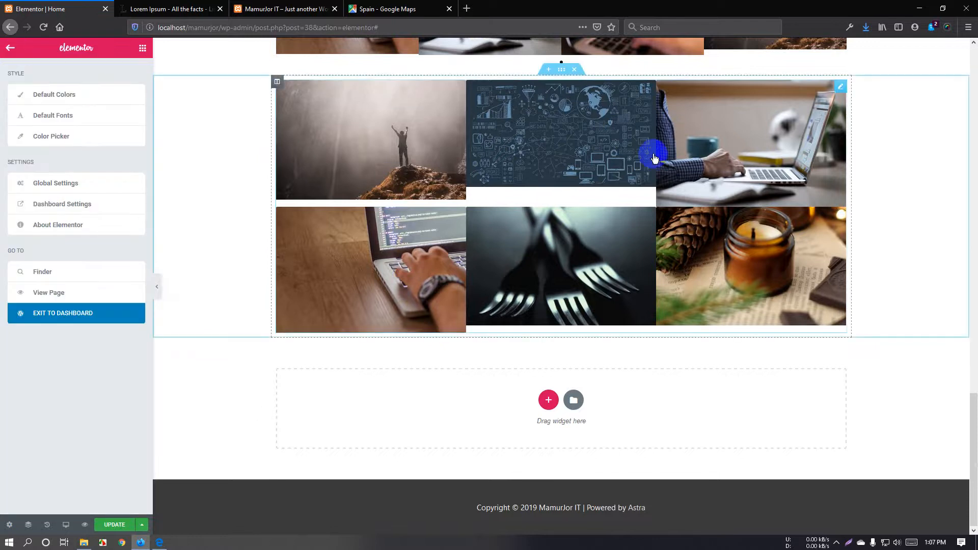
# - Reopen the Basic Gallery's caption style, keep the caption shown, set its text color to black (#000000) and update the page
pyautogui.click(839, 90)
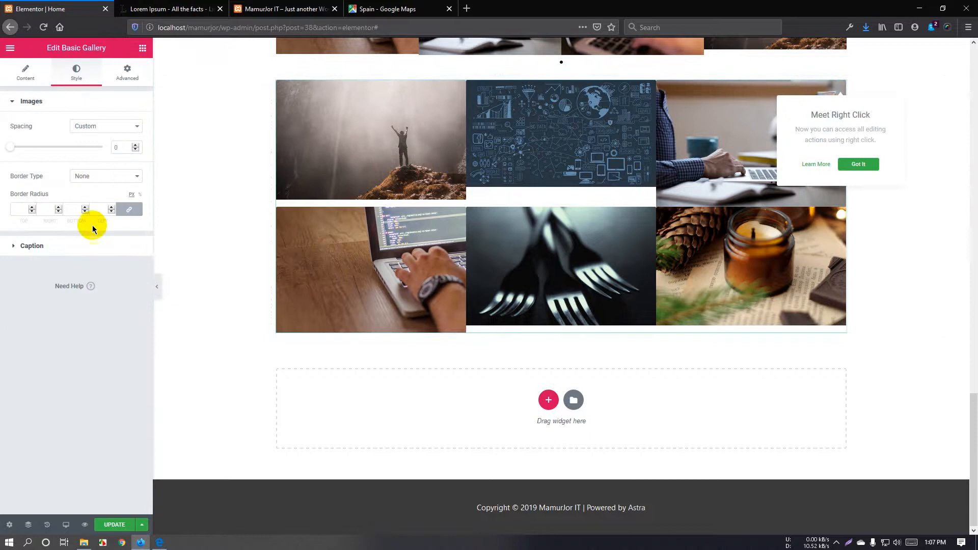
pyautogui.click(89, 246)
pyautogui.click(109, 151)
pyautogui.click(109, 162)
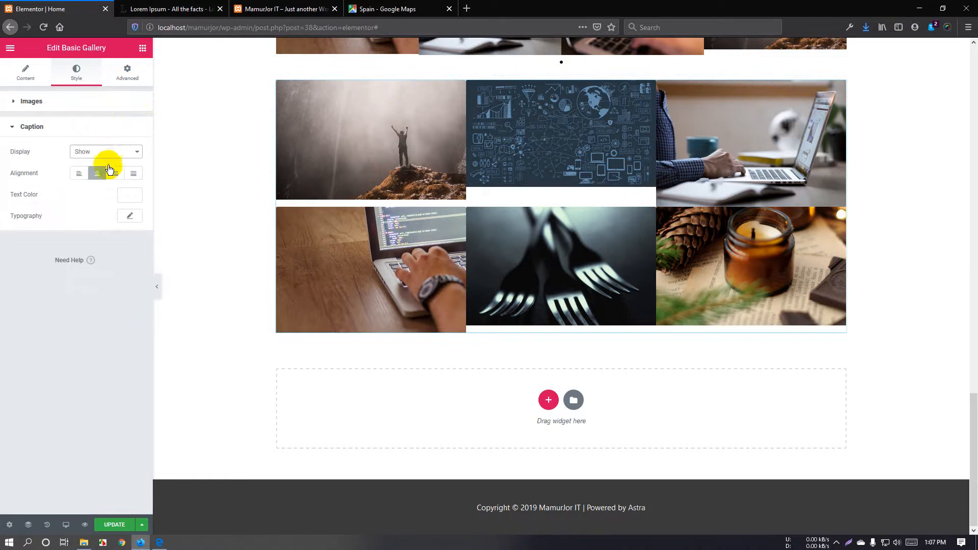
pyautogui.click(127, 196)
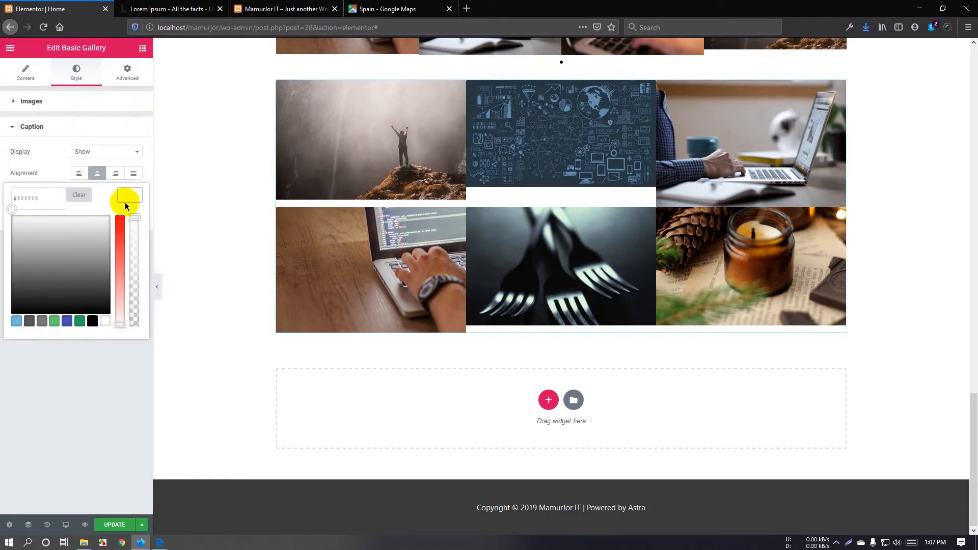
pyautogui.click(98, 328)
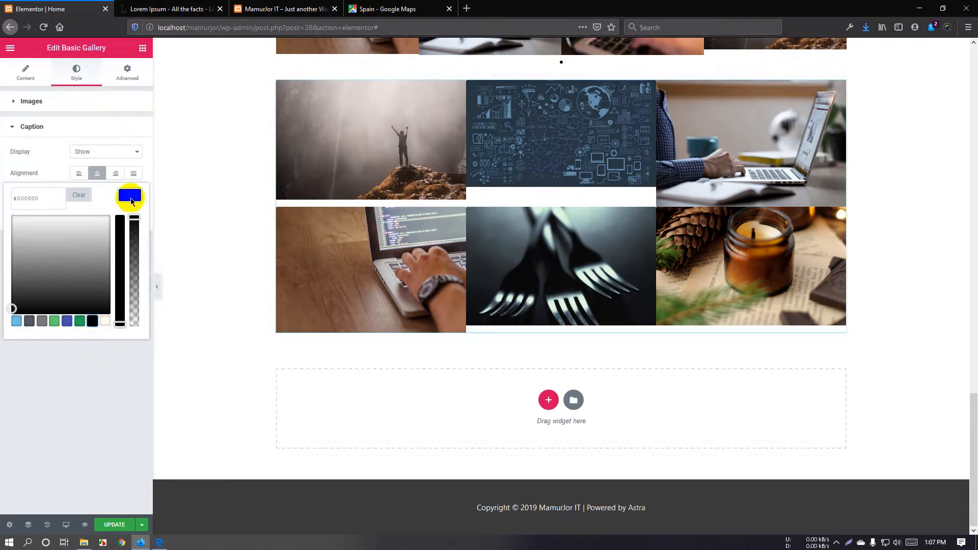
pyautogui.click(130, 196)
pyautogui.click(117, 525)
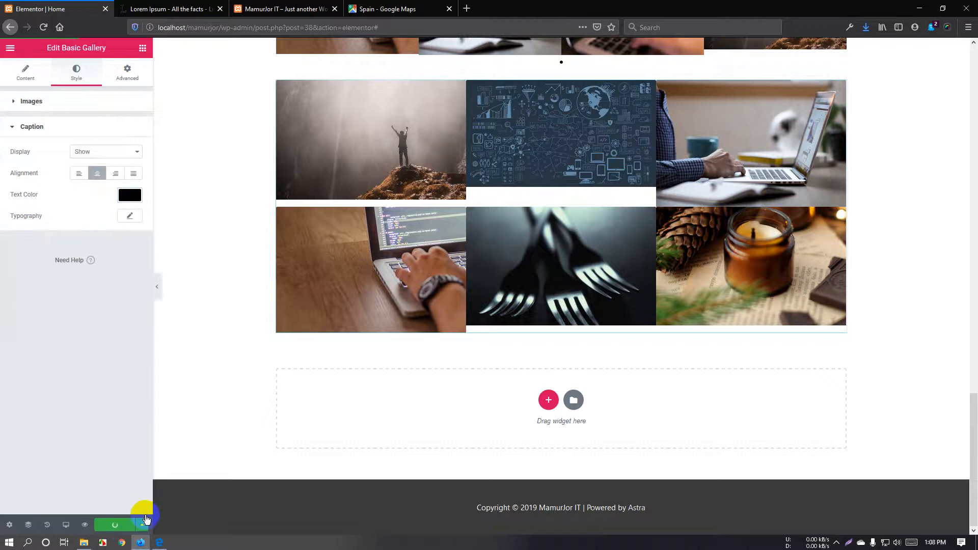
# - Reload the live home page, examine the captions under the gallery images and return to the Elementor editor
pyautogui.click(305, 6)
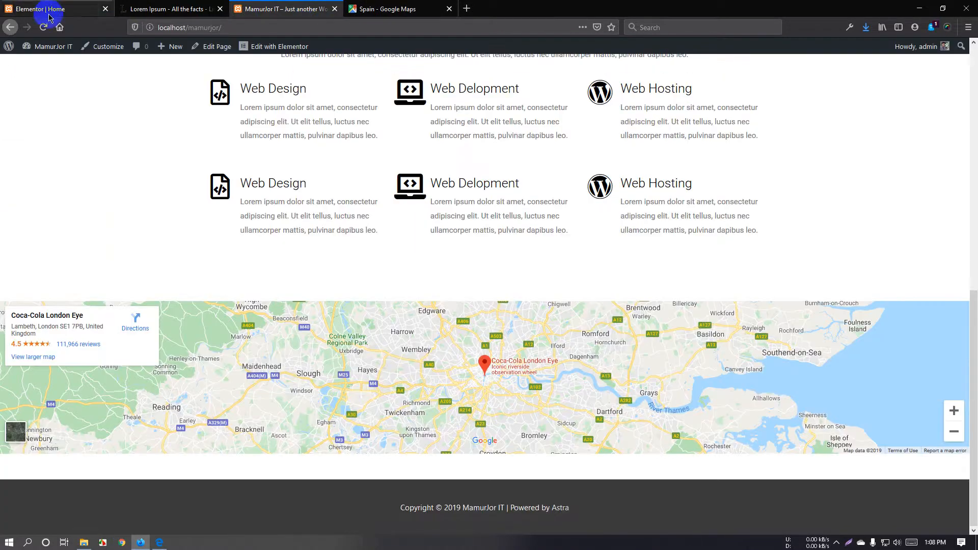
pyautogui.click(43, 27)
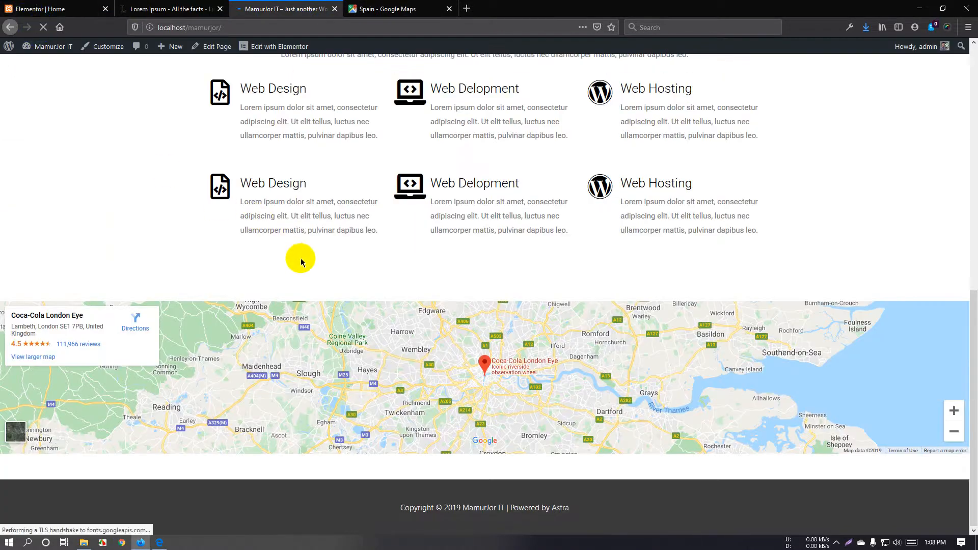
pyautogui.scroll(-12, 301, 258)
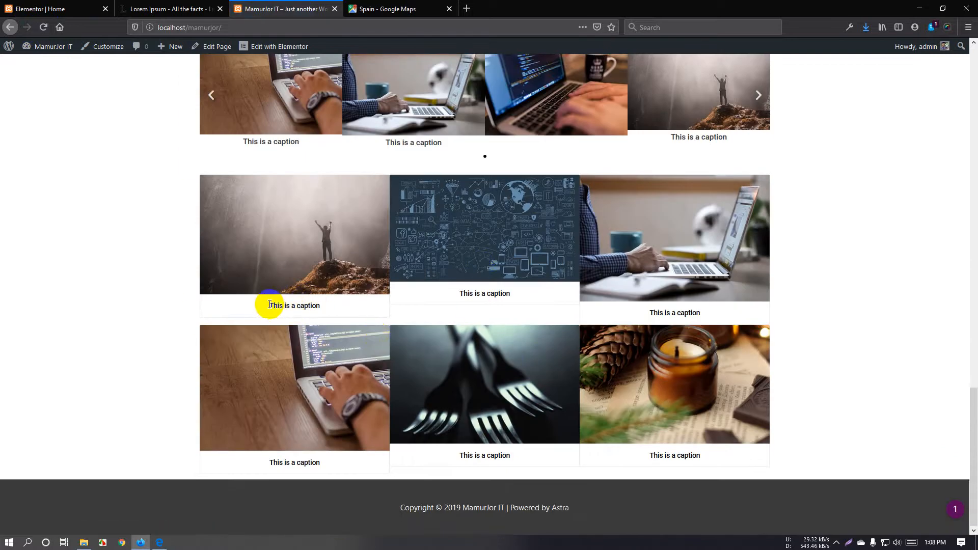
pyautogui.moveTo(270, 305); pyautogui.dragTo(323, 308)
pyautogui.click(313, 306)
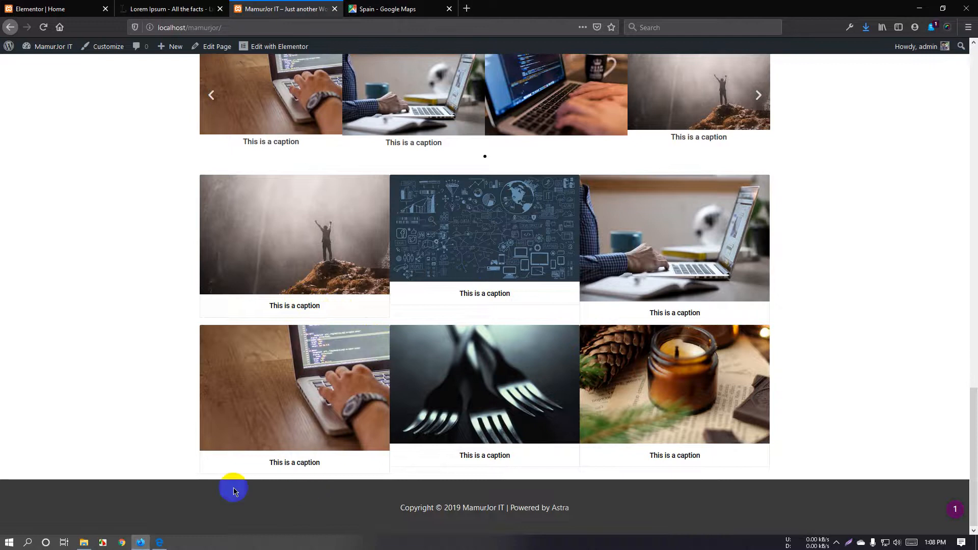
pyautogui.click(55, 7)
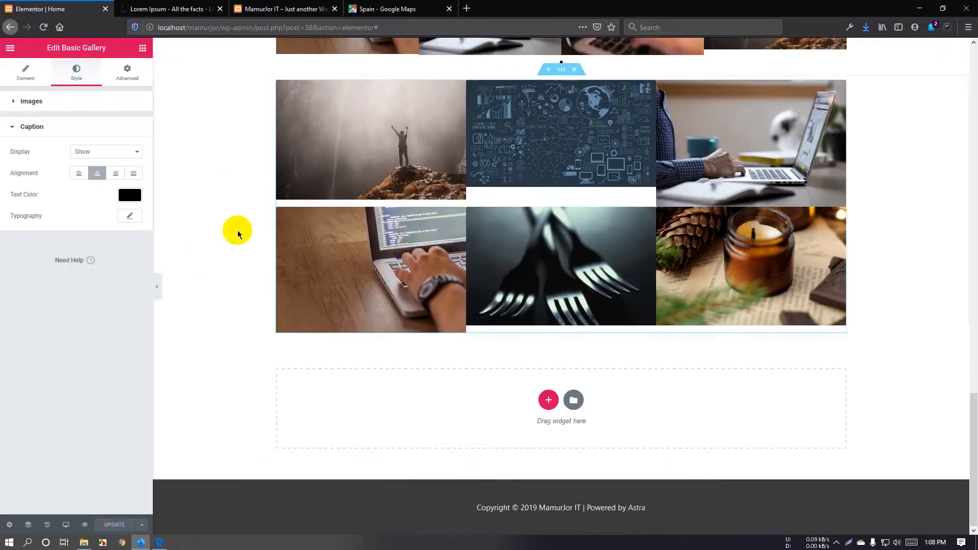
# - Add a new section with two equal columns below the gallery
pyautogui.click(659, 301)
pyautogui.click(143, 47)
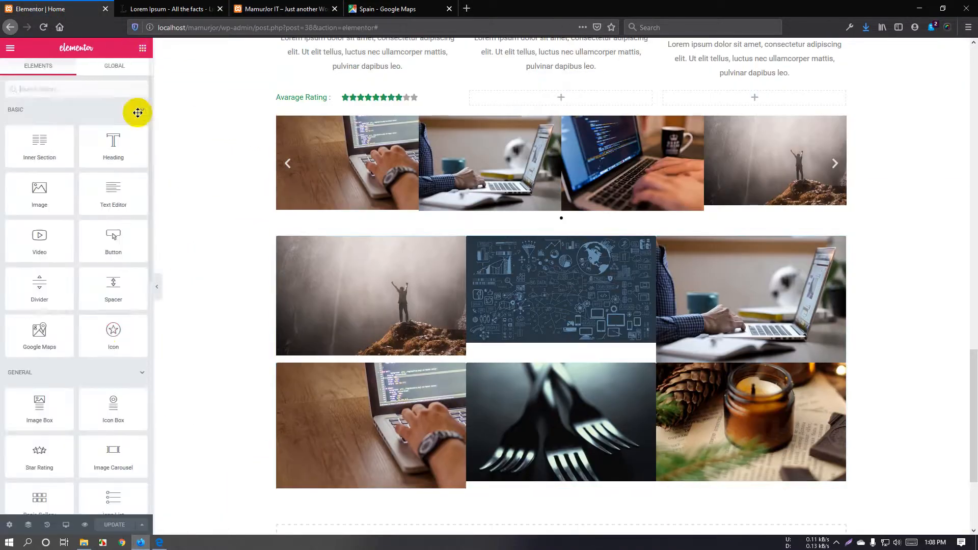
pyautogui.scroll(-3, 104, 306)
pyautogui.scroll(-4, 104, 318)
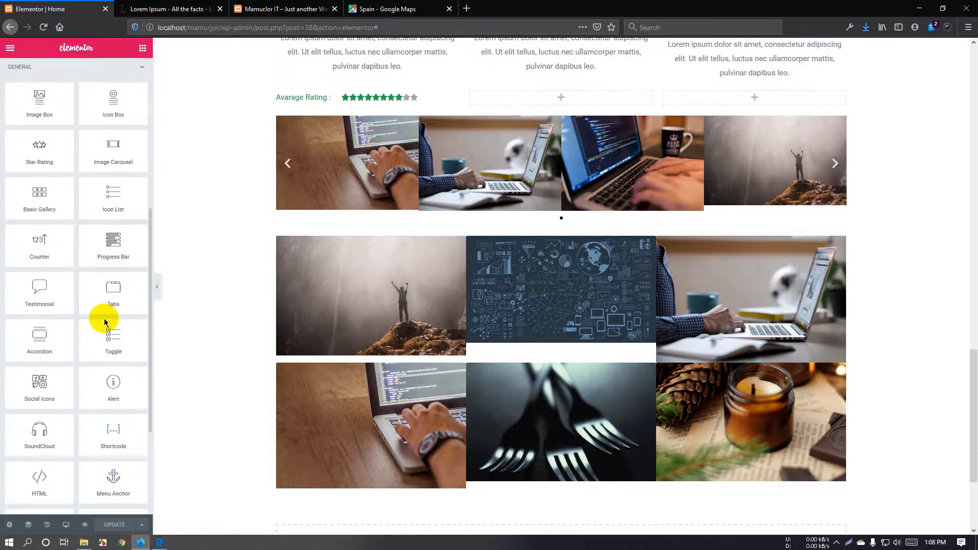
pyautogui.moveTo(94, 234); pyautogui.dragTo(274, 240)
pyautogui.scroll(-3, 275, 242)
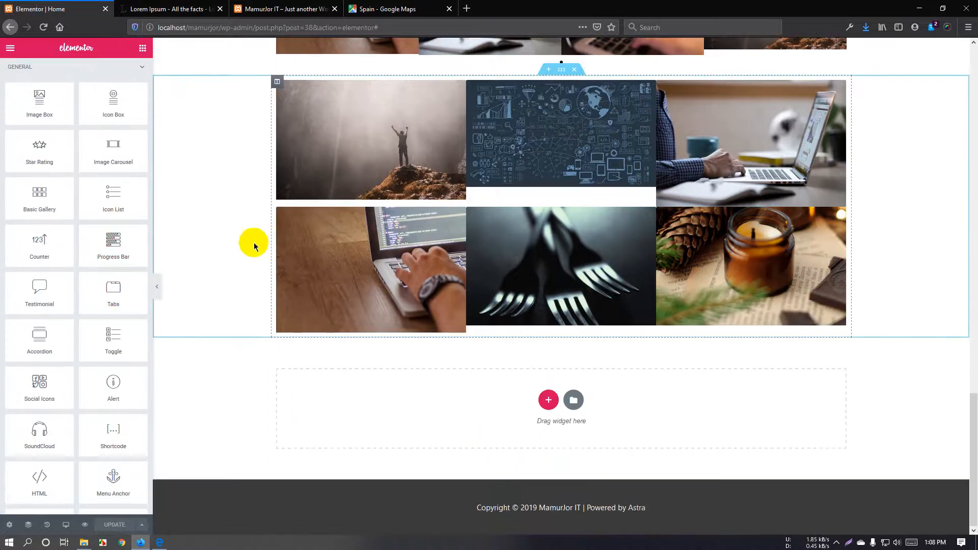
pyautogui.click(548, 399)
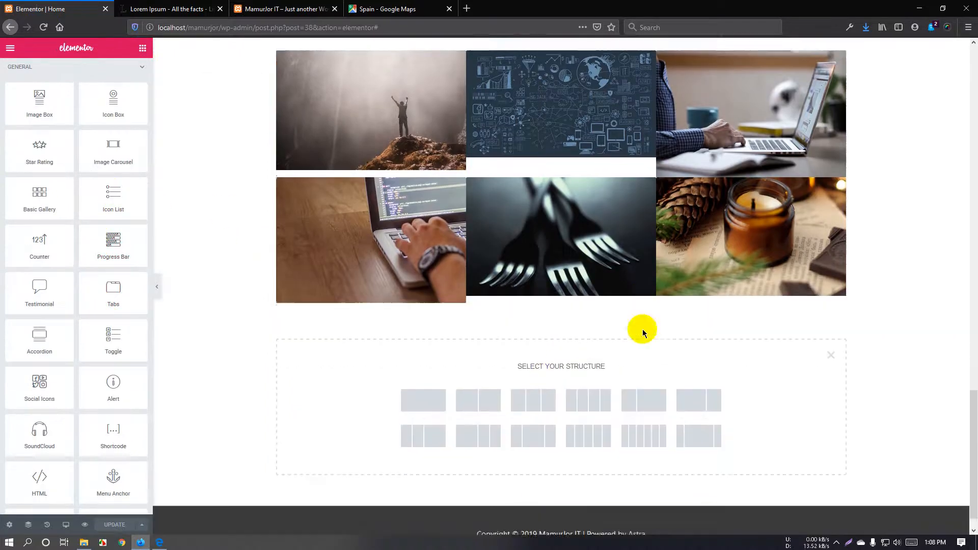
pyautogui.click(477, 400)
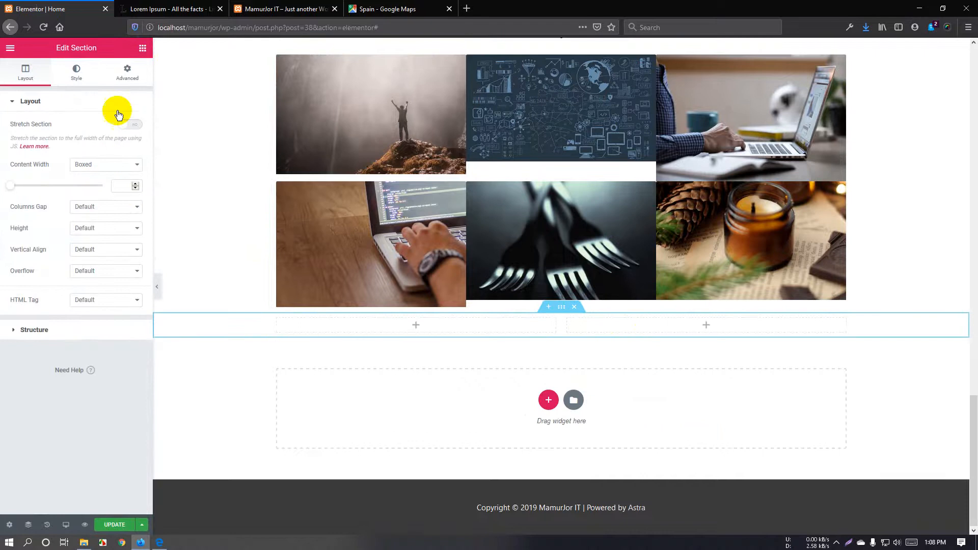
# - Place an Icon List widget in the first column of the new section
pyautogui.click(142, 48)
pyautogui.scroll(-2, 128, 285)
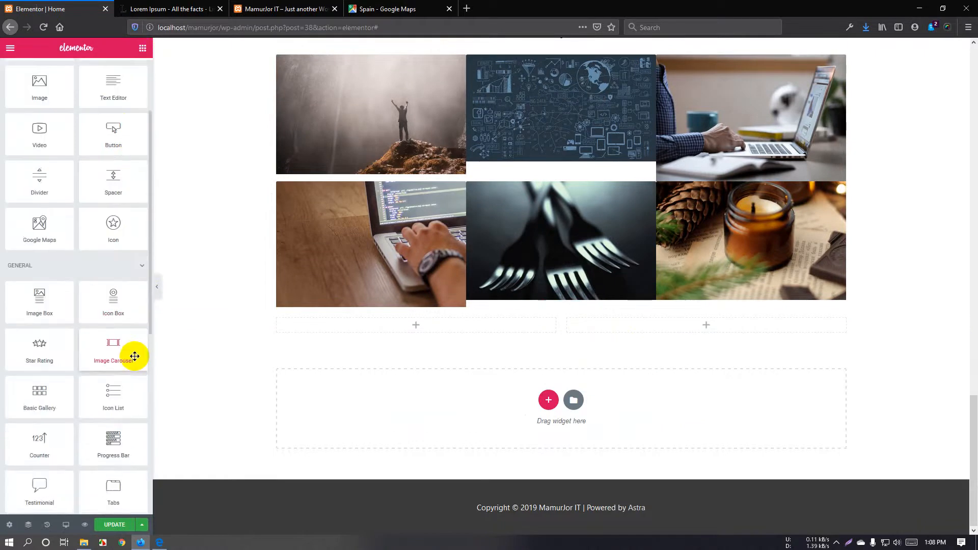
pyautogui.scroll(-2, 134, 355)
pyautogui.moveTo(113, 305); pyautogui.dragTo(398, 325)
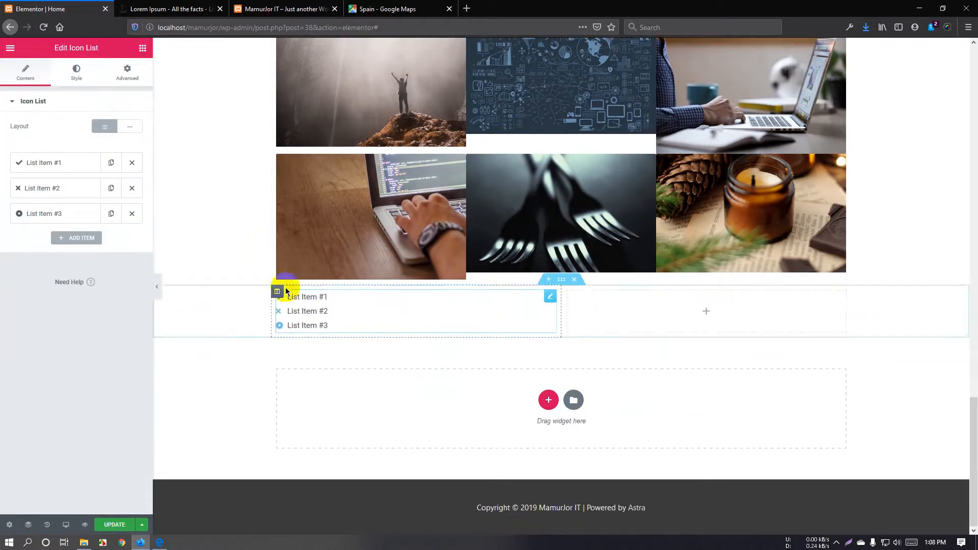
# - Duplicate the icon list's "List Item #1" nine times
pyautogui.click(109, 164)
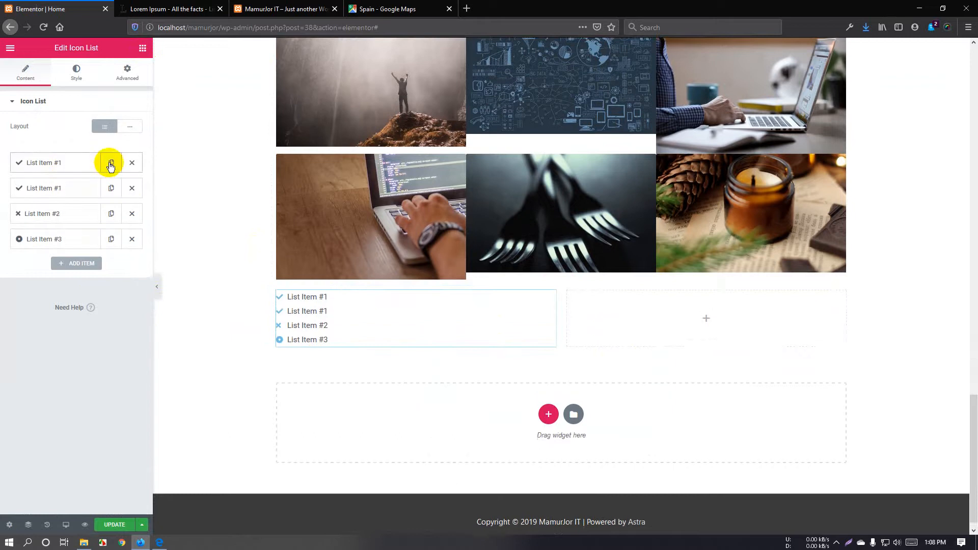
pyautogui.click(109, 164)
pyautogui.click(109, 163)
pyautogui.click(109, 163)
pyautogui.click(108, 164)
pyautogui.click(109, 163)
pyautogui.click(111, 187)
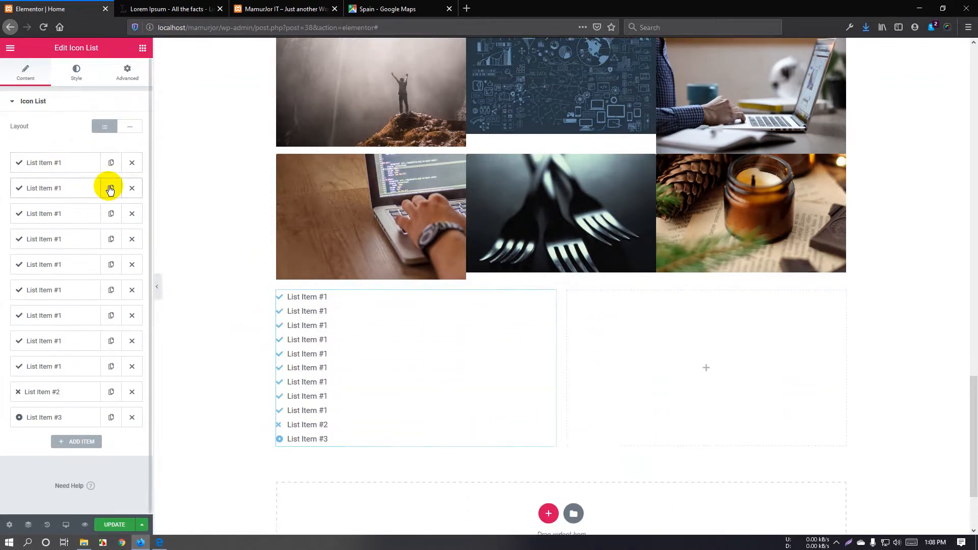
pyautogui.click(111, 188)
pyautogui.scroll(-3, 305, 367)
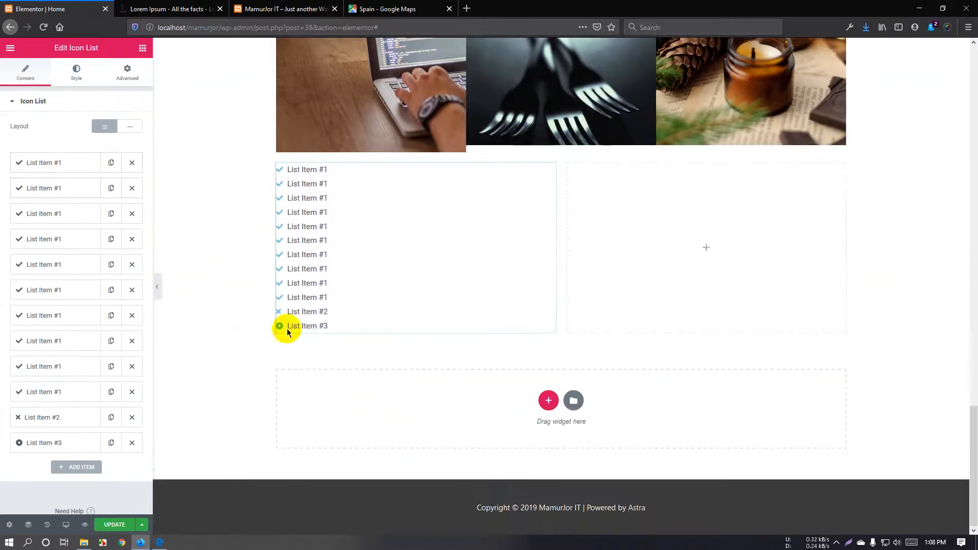
# - Replace the fourth list item's check icon with the circled down-chevron from the icon library
pyautogui.click(63, 241)
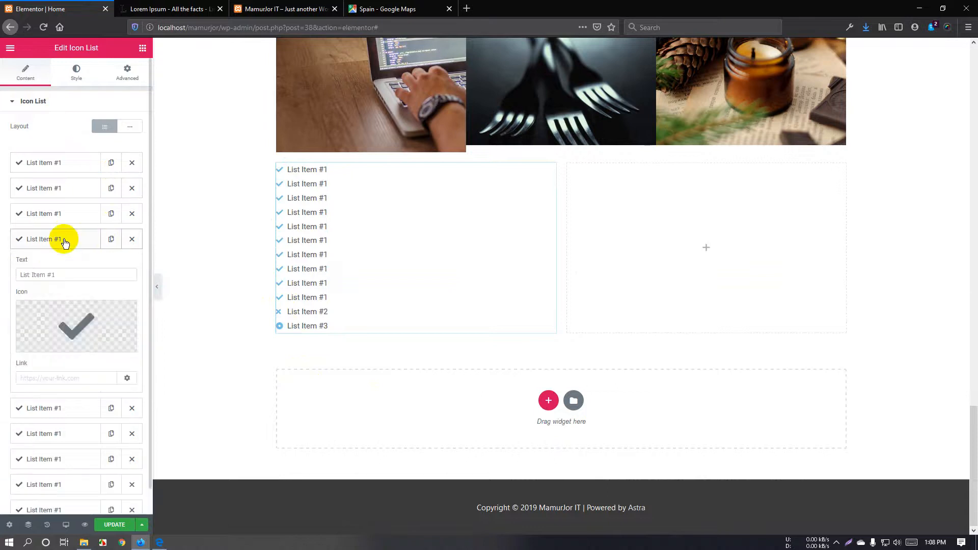
pyautogui.click(115, 315)
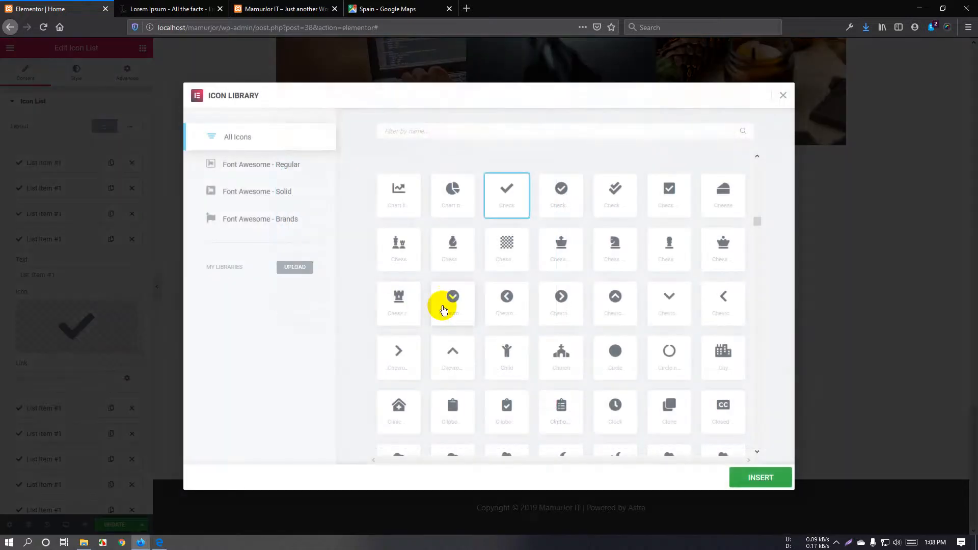
pyautogui.click(452, 297)
pyautogui.click(756, 480)
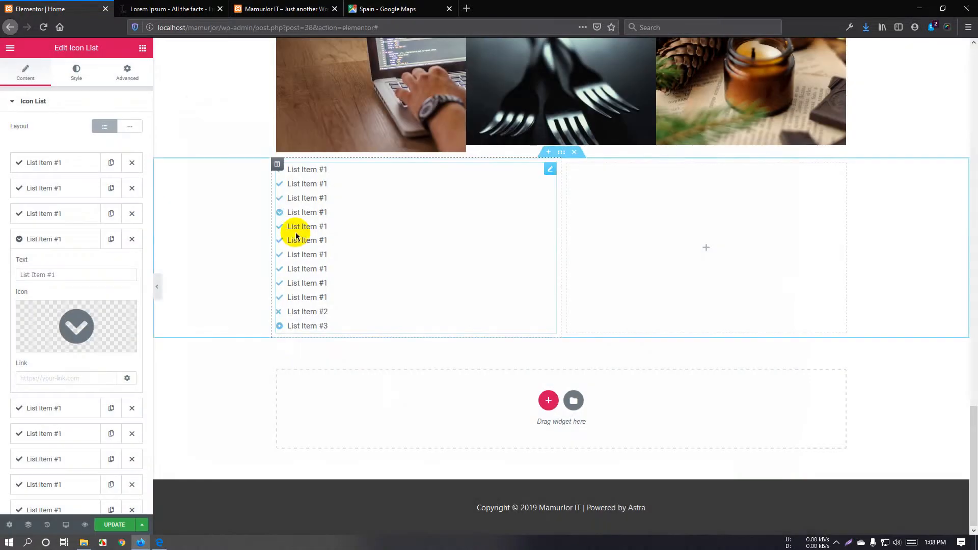
pyautogui.scroll(-2, 89, 367)
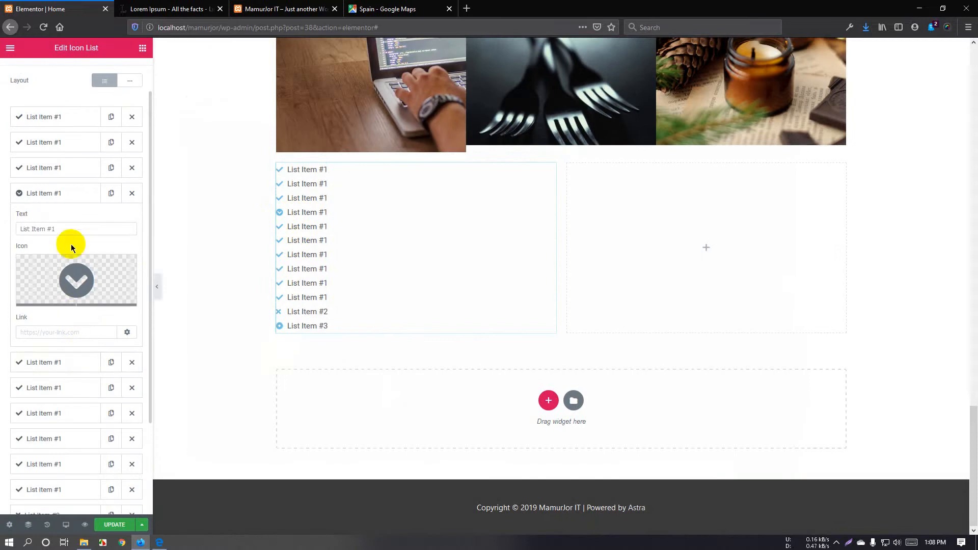
# - Change the fourth list item's icon to the square Facebook logo and its text to "Facebook"
pyautogui.moveTo(73, 229); pyautogui.dragTo(0, 230)
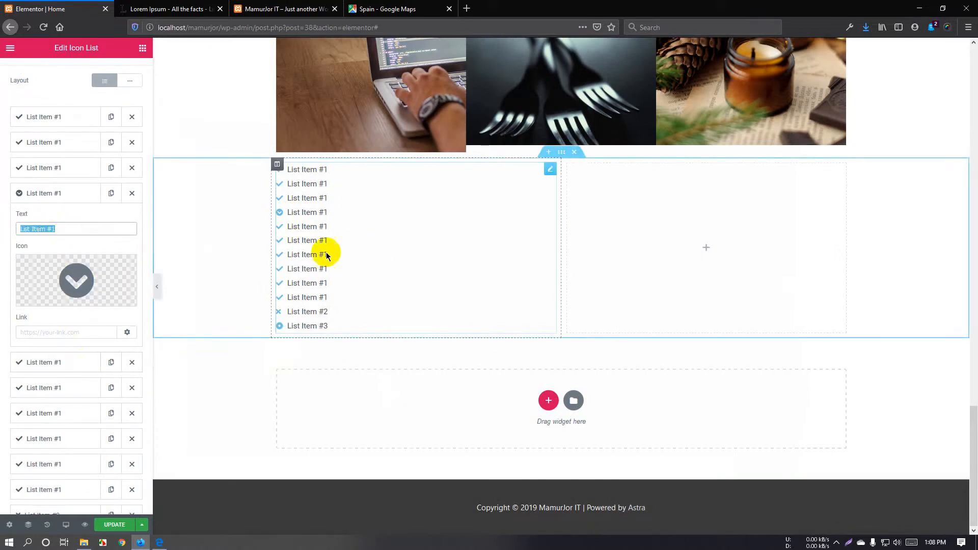
pyautogui.moveTo(77, 278)
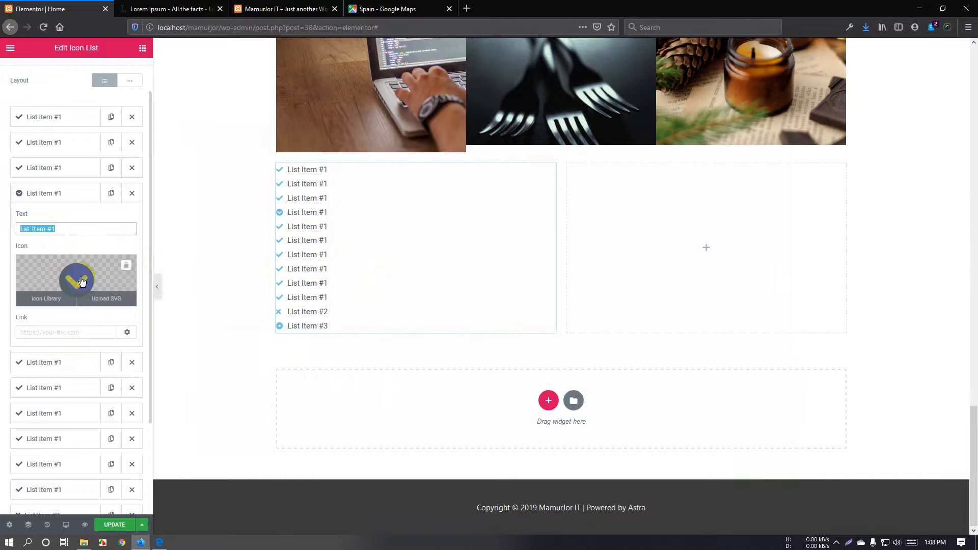
pyautogui.click(82, 281)
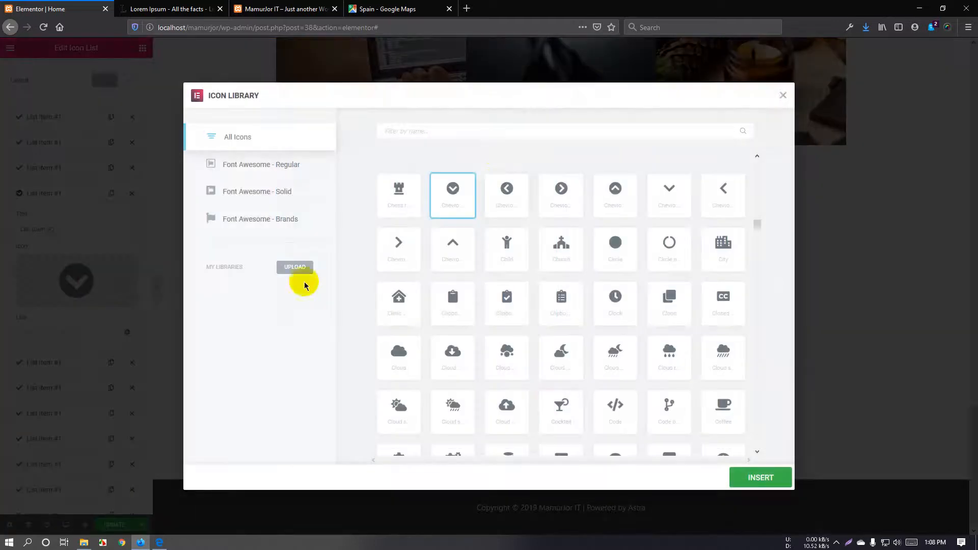
pyautogui.click(493, 133)
pyautogui.write('face')
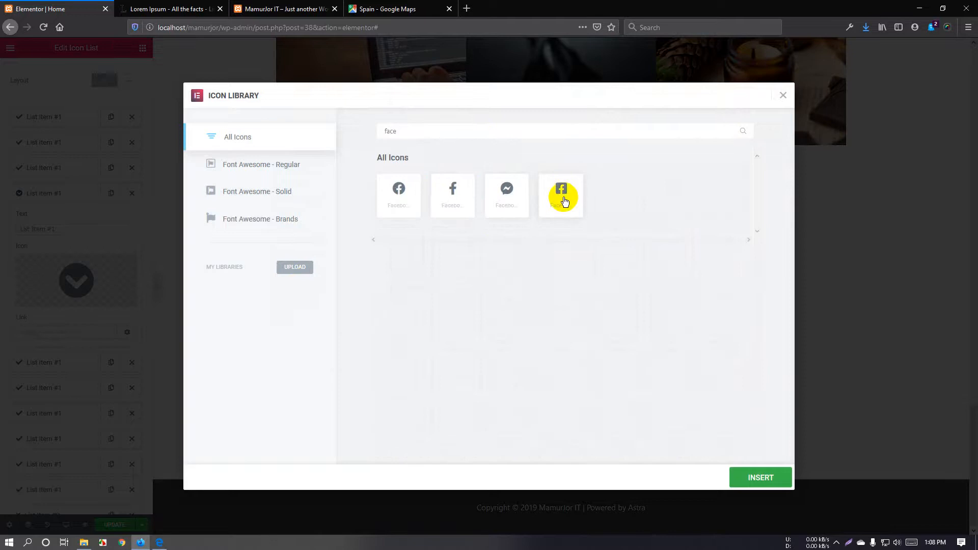
pyautogui.click(563, 197)
pyautogui.click(760, 479)
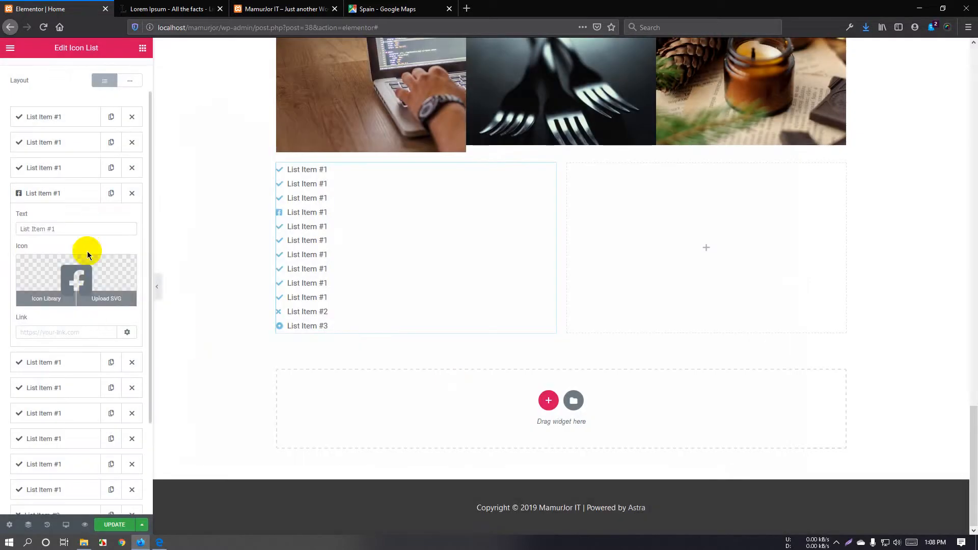
pyautogui.moveTo(70, 228); pyautogui.dragTo(6, 231)
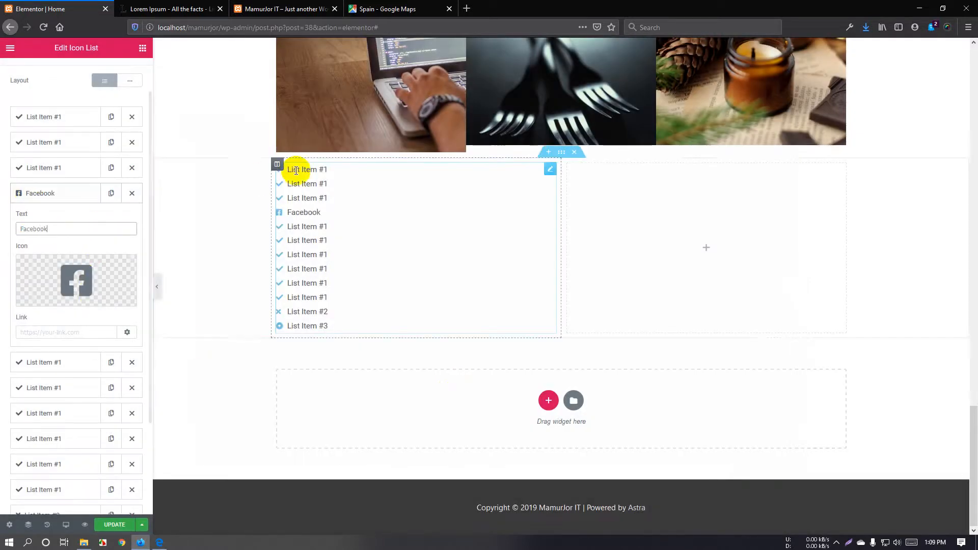
pyautogui.moveTo(316, 216)
pyautogui.mouseDown()
pyautogui.moveTo(294, 215)
pyautogui.moveTo(301, 226)
pyautogui.mouseUp()
pyautogui.scroll(-3, 429, 225)
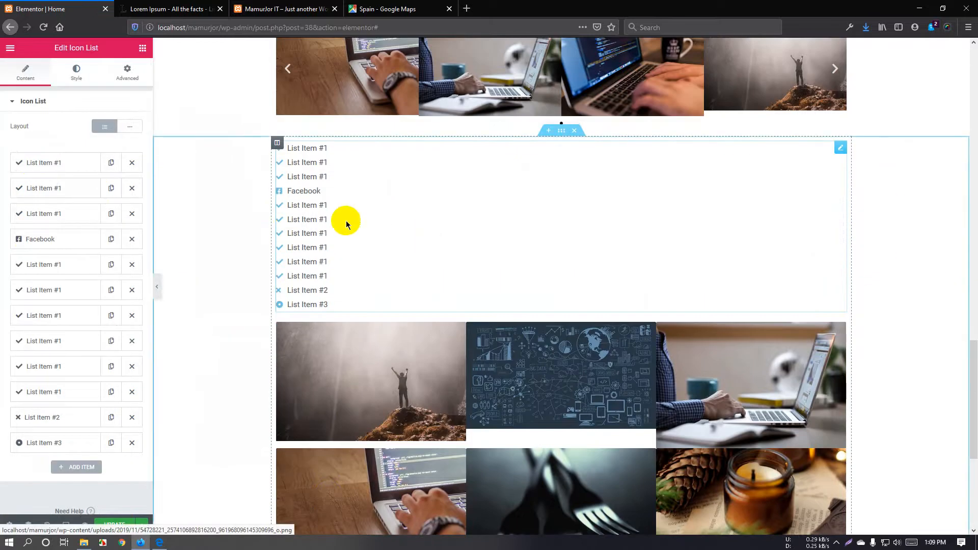
pyautogui.hotkey('ctrl', 'z')
pyautogui.scroll(-5, 402, 239)
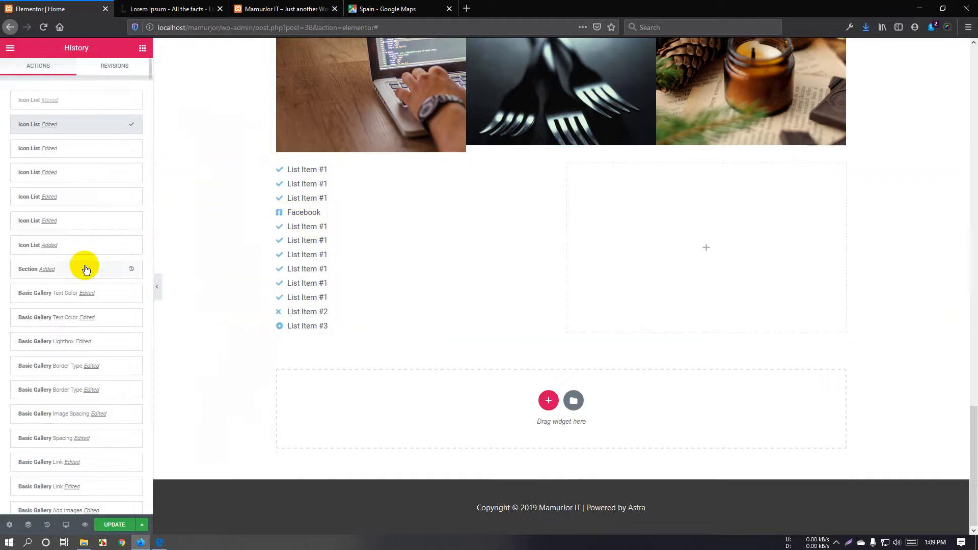
# - Change the fifth list item's icon to the square Twitter logo and its text to "Twitter"
pyautogui.click(467, 255)
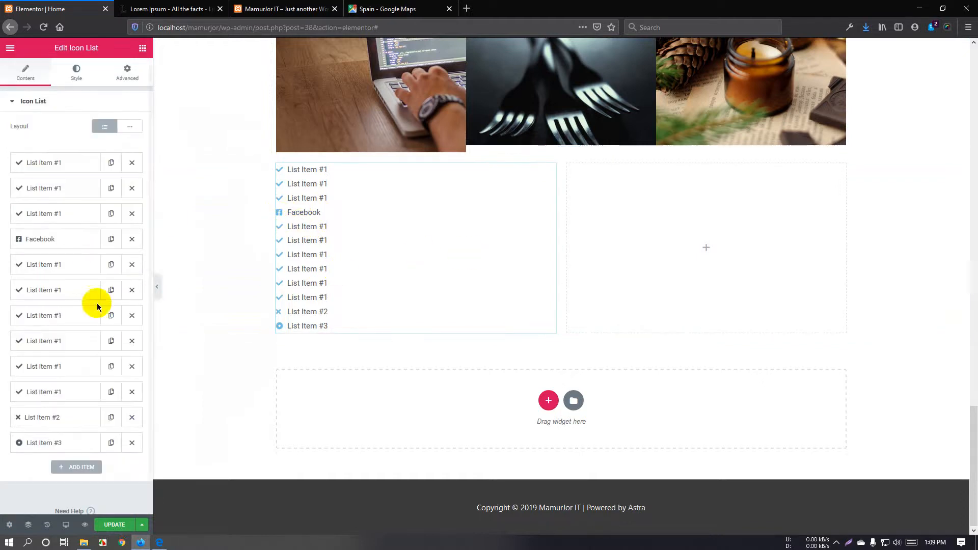
pyautogui.click(62, 266)
pyautogui.click(65, 346)
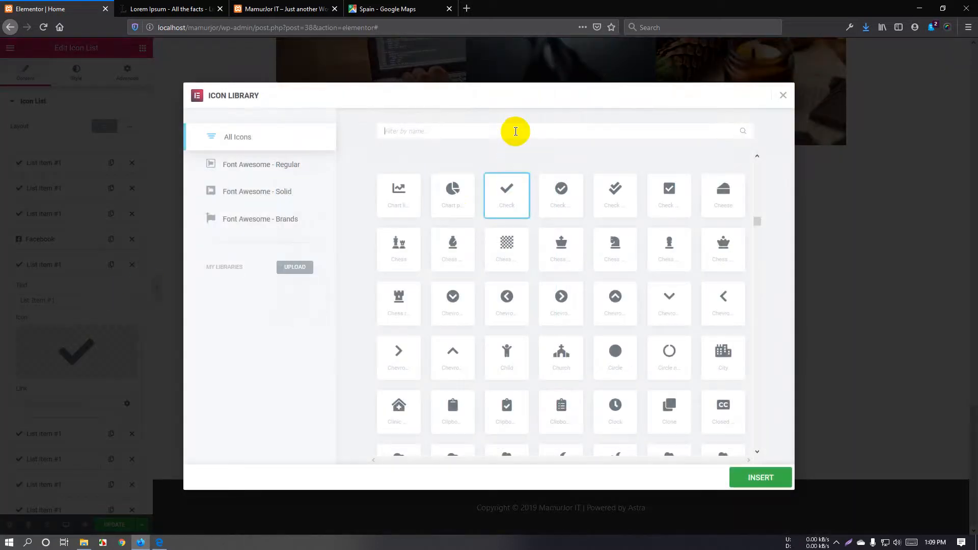
pyautogui.write('twitter')
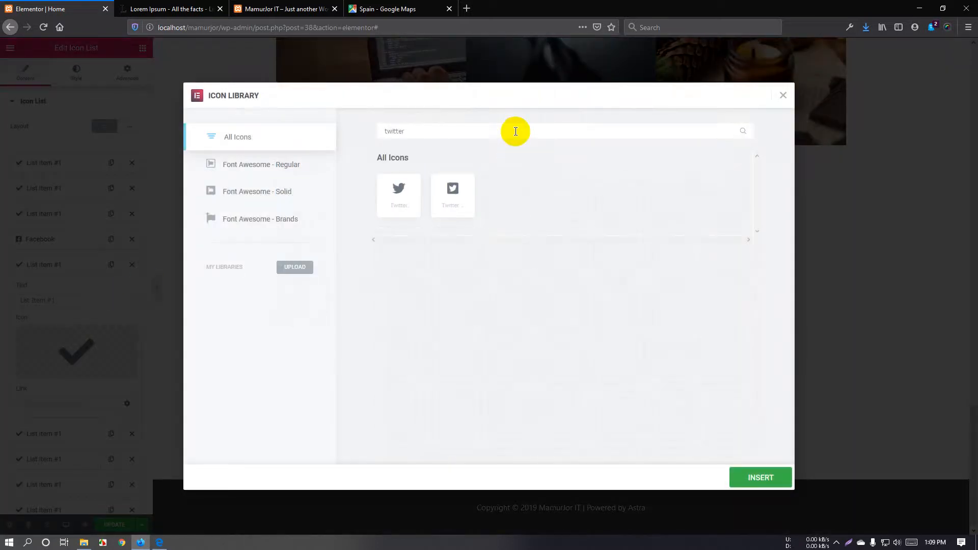
pyautogui.click(753, 474)
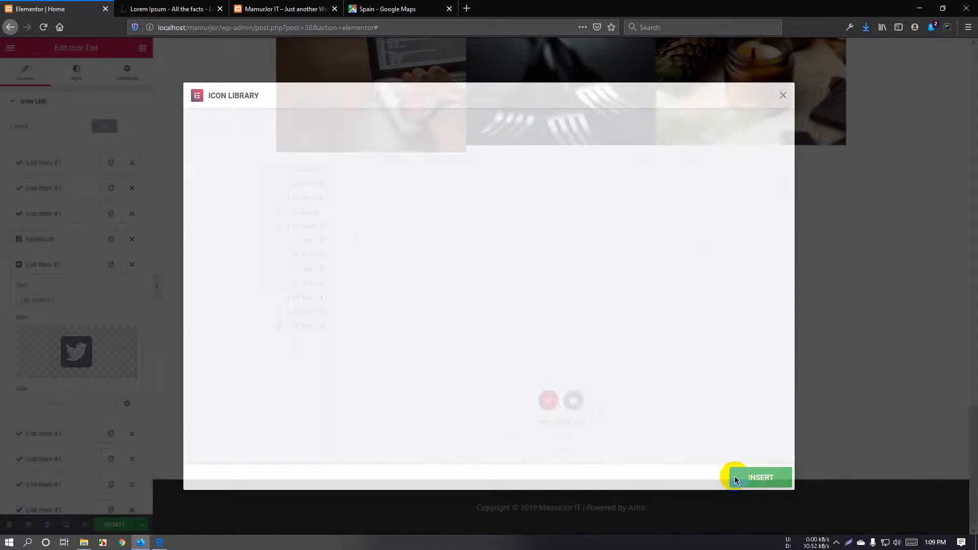
pyautogui.moveTo(66, 300); pyautogui.dragTo(6, 302)
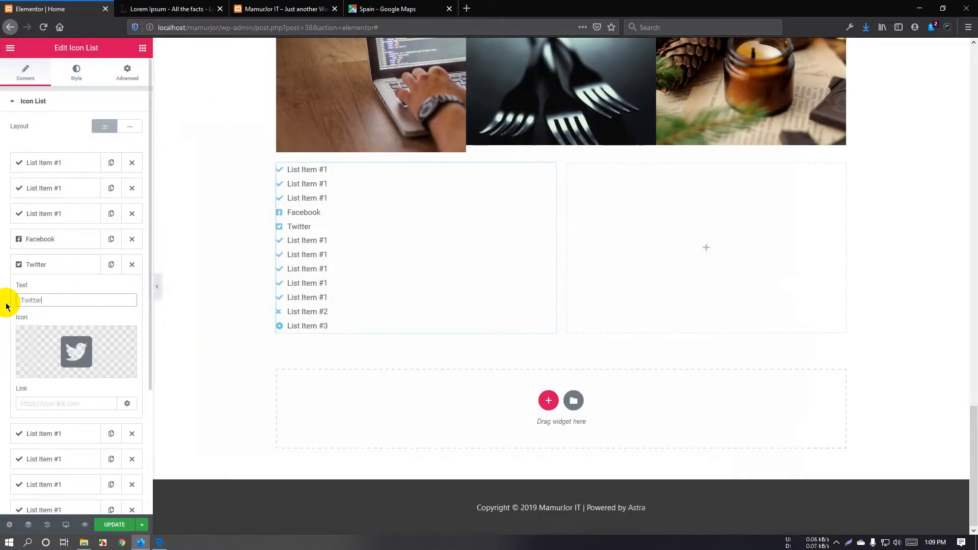
# - Place a Counter widget in the empty second column beside the icon list
pyautogui.scroll(-2, 48, 280)
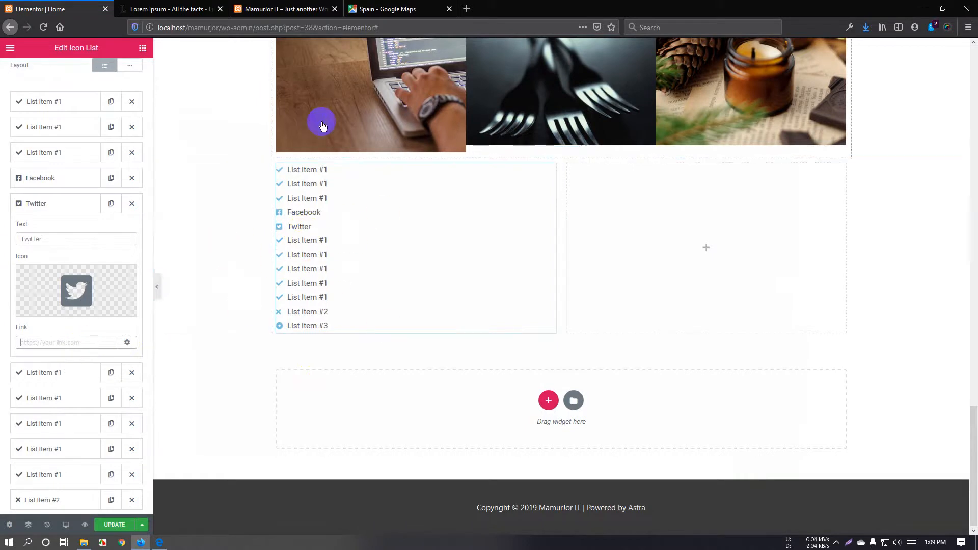
pyautogui.scroll(3, 360, 286)
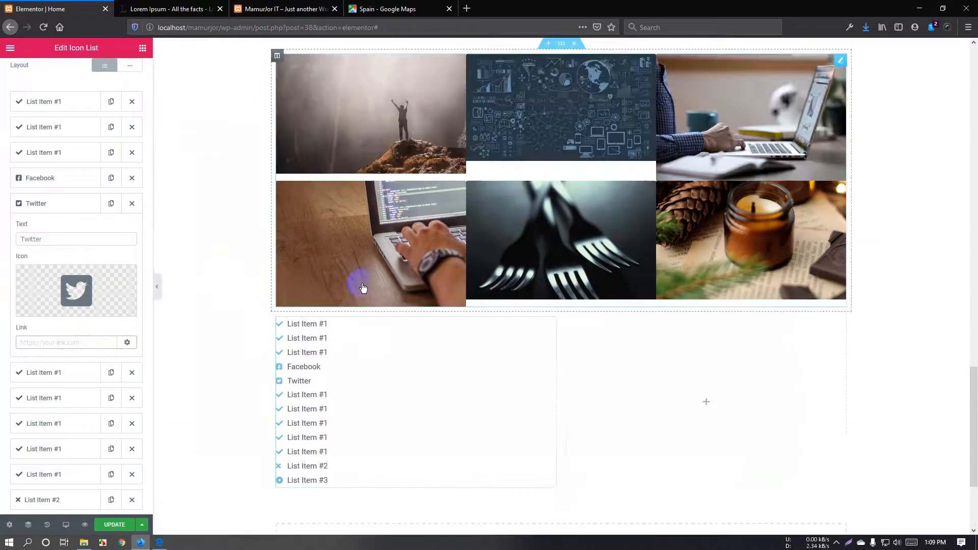
pyautogui.scroll(-3, 363, 289)
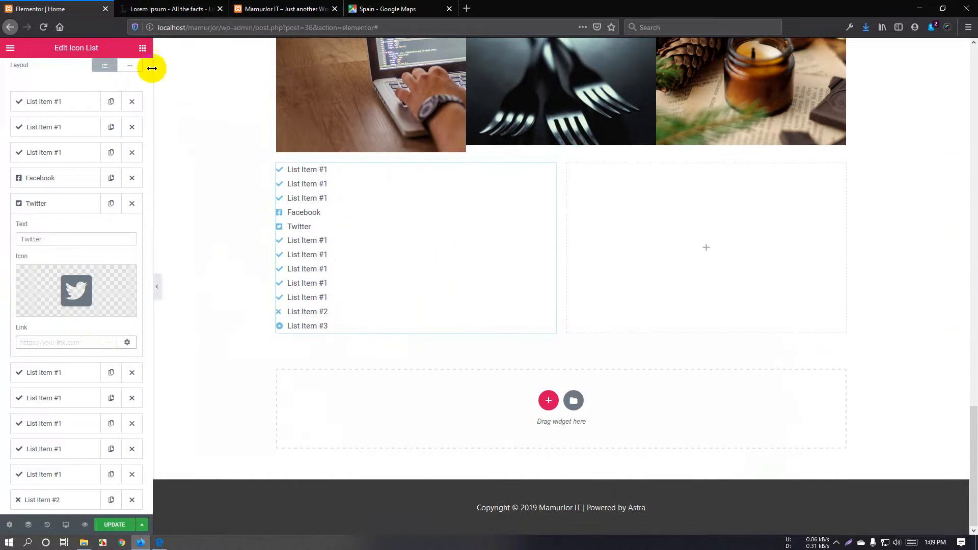
pyautogui.click(142, 51)
pyautogui.scroll(-5, 109, 275)
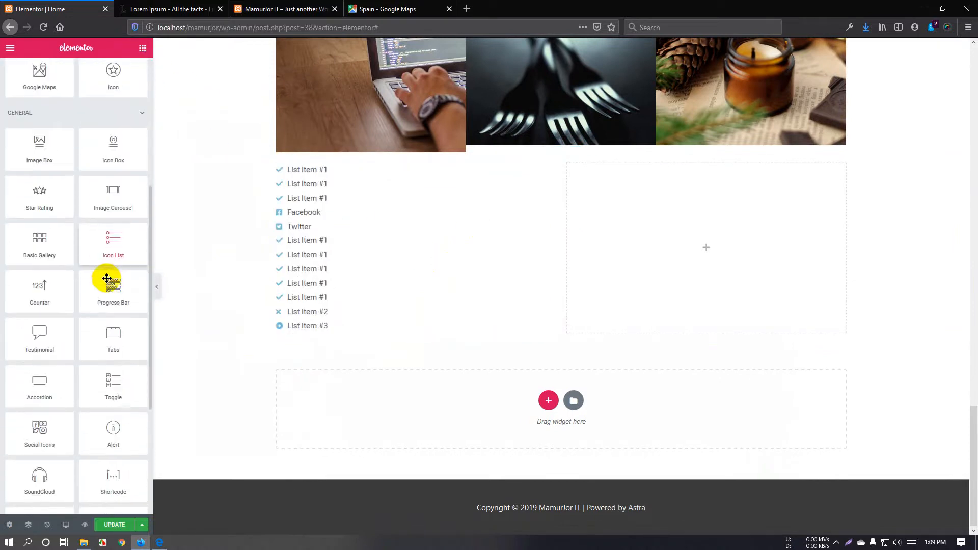
pyautogui.moveTo(39, 292); pyautogui.dragTo(713, 258)
pyautogui.scroll(2, 654, 294)
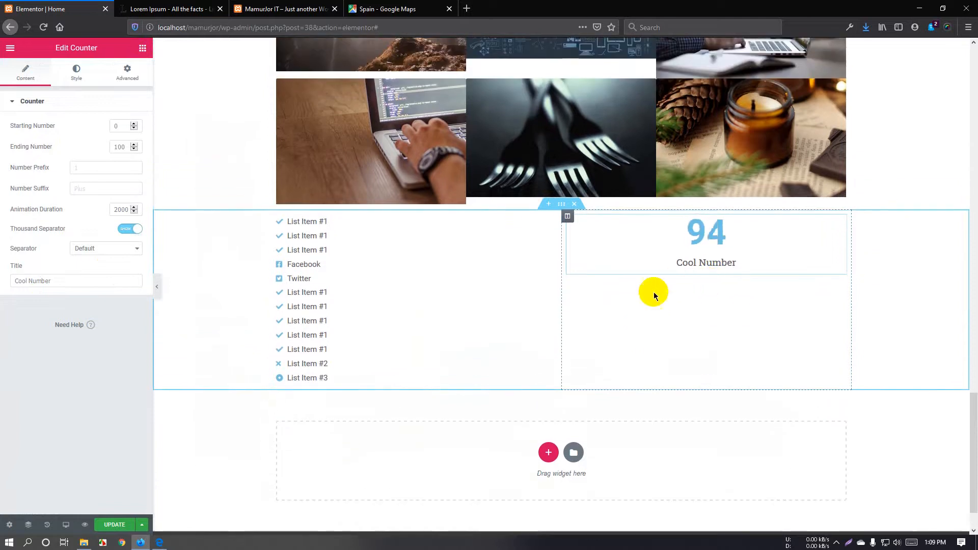
# - Open the codegrig website in a new browser tab and find its statistics counters
pyautogui.click(466, 8)
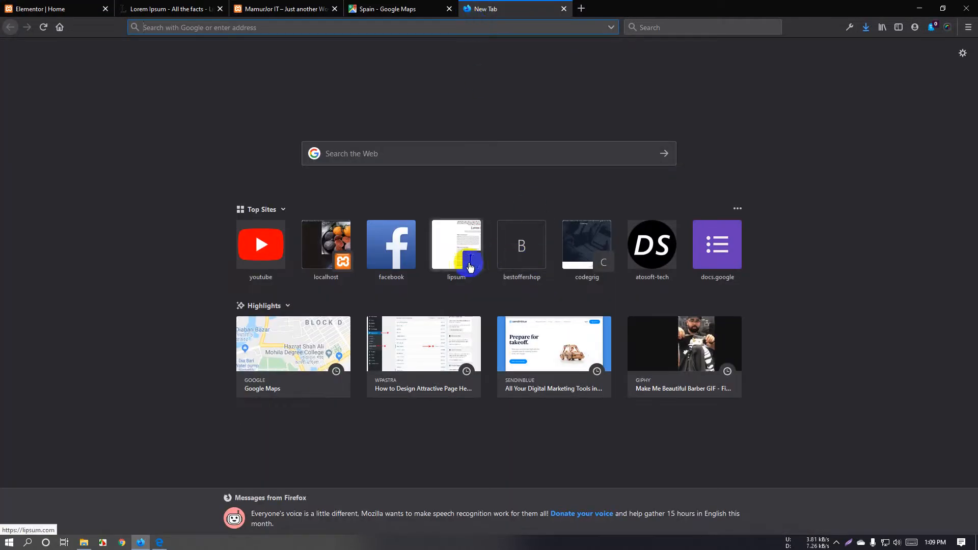
pyautogui.click(589, 268)
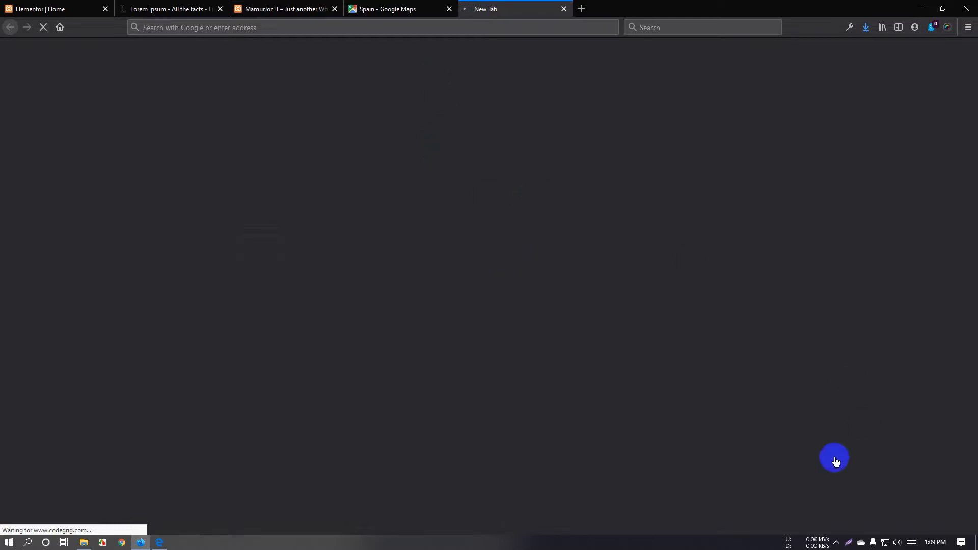
pyautogui.click(49, 9)
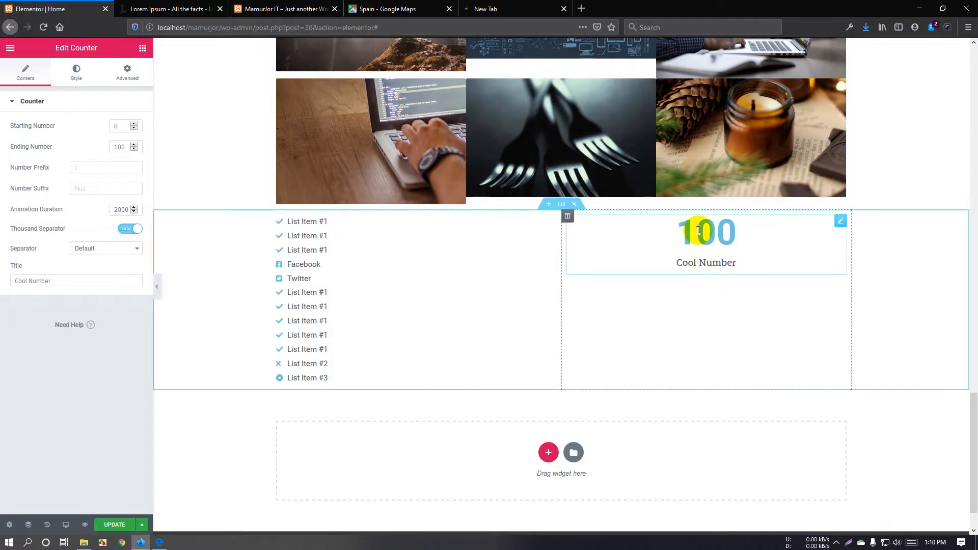
pyautogui.click(527, 8)
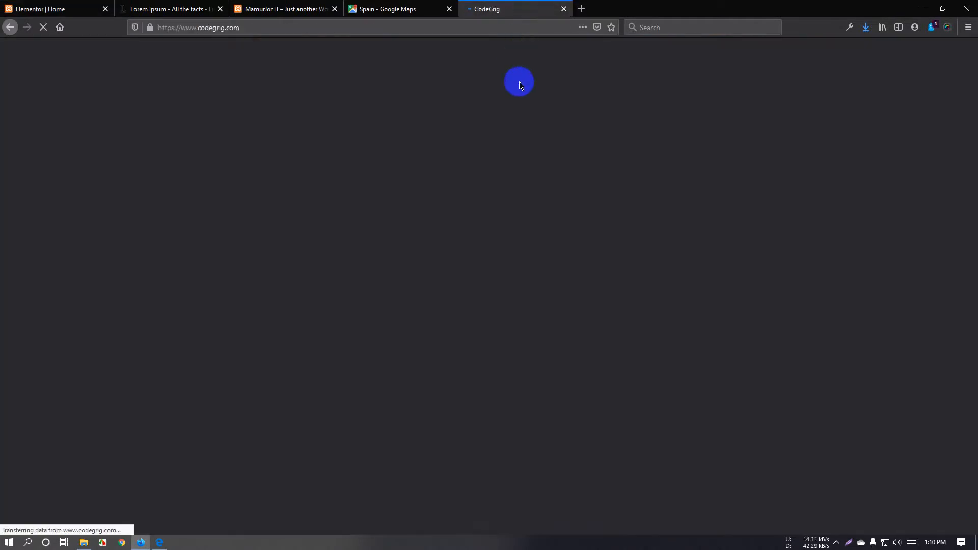
pyautogui.scroll(-12, 522, 199)
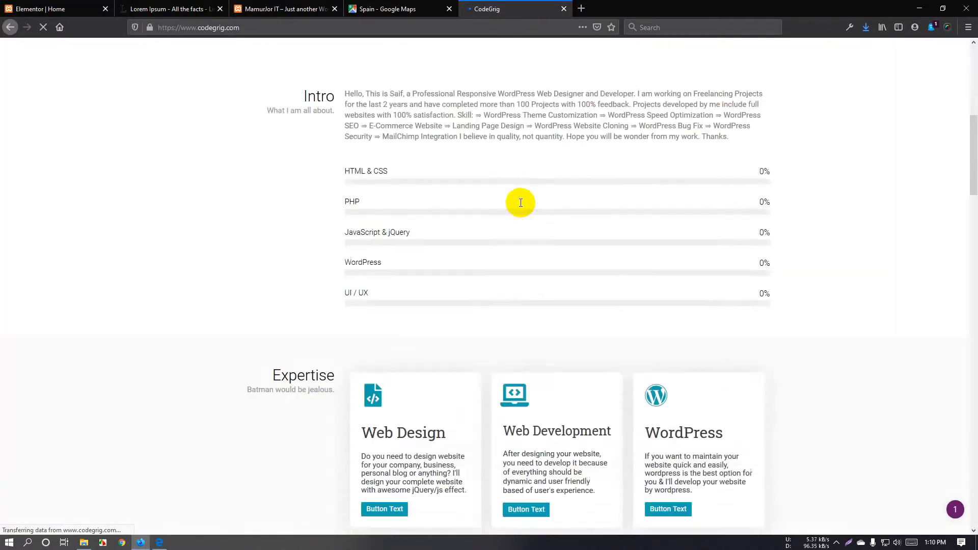
pyautogui.scroll(2, 521, 202)
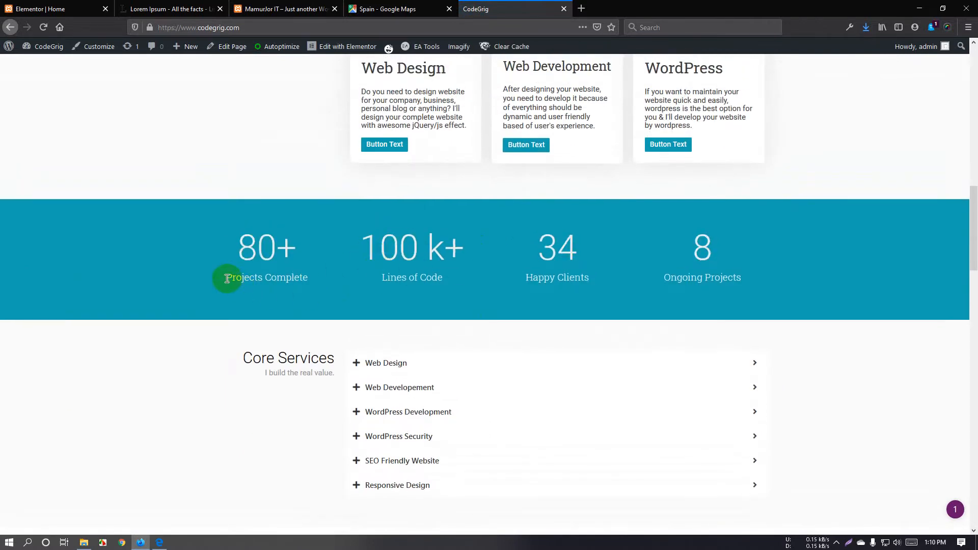
# - Examine the site's example counters for projects, lines of code and clients, close the site and return to the Elementor editor
pyautogui.moveTo(226, 278); pyautogui.dragTo(312, 279)
pyautogui.click(270, 270)
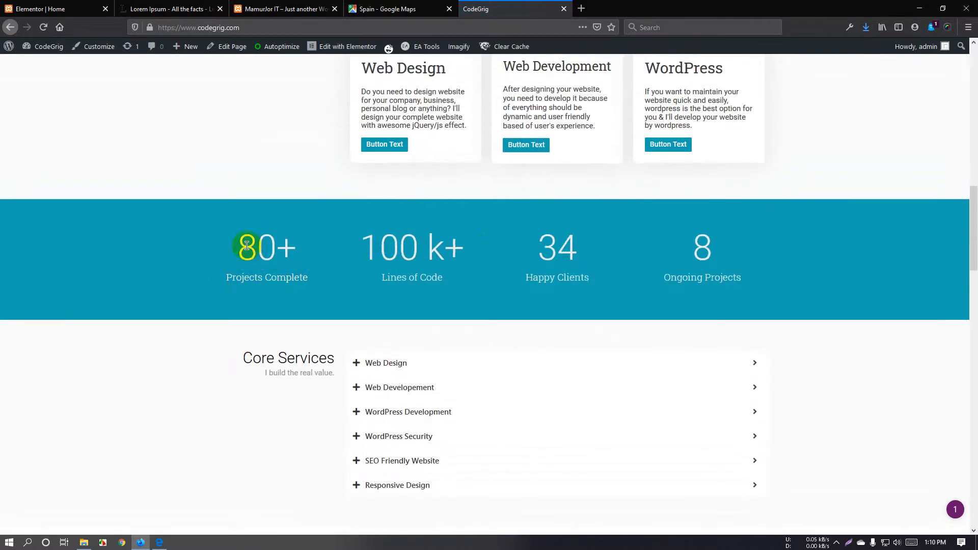
pyautogui.click(351, 253)
pyautogui.moveTo(369, 246); pyautogui.dragTo(453, 251)
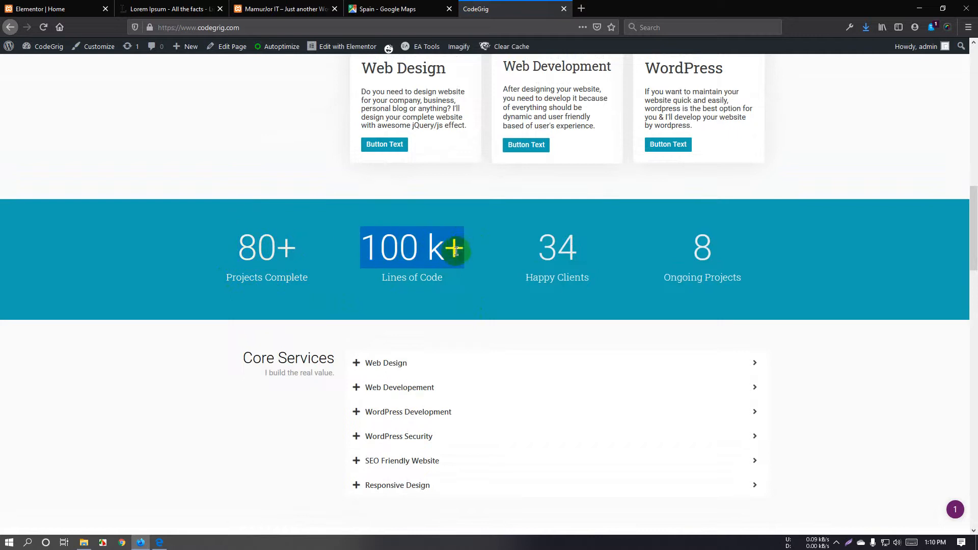
pyautogui.click(501, 276)
pyautogui.moveTo(540, 244); pyautogui.dragTo(584, 262)
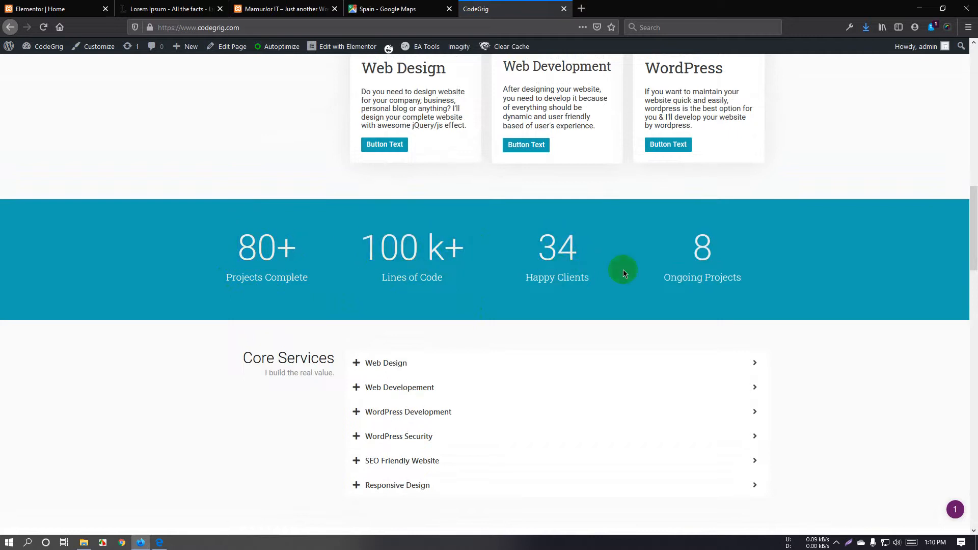
pyautogui.click(714, 259)
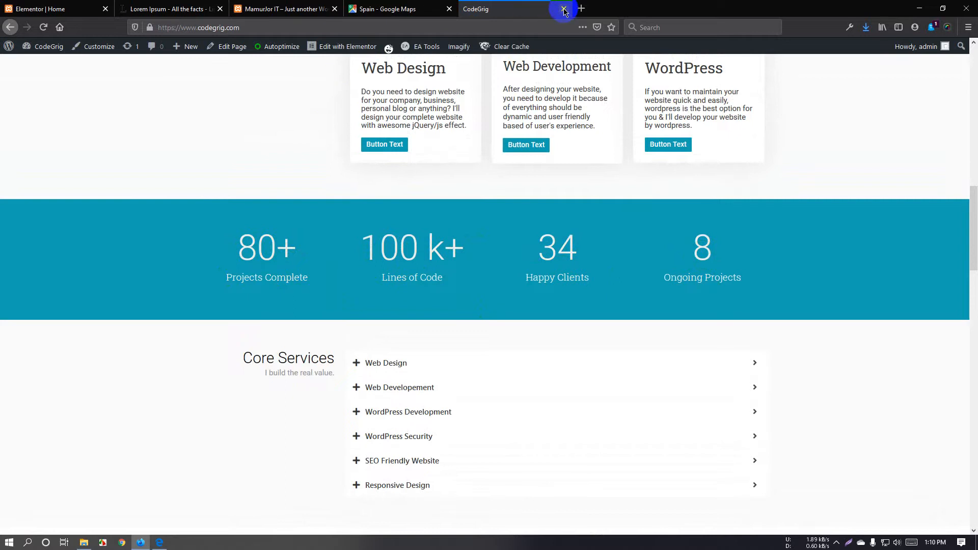
pyautogui.click(564, 9)
pyautogui.click(169, 9)
pyautogui.click(92, 10)
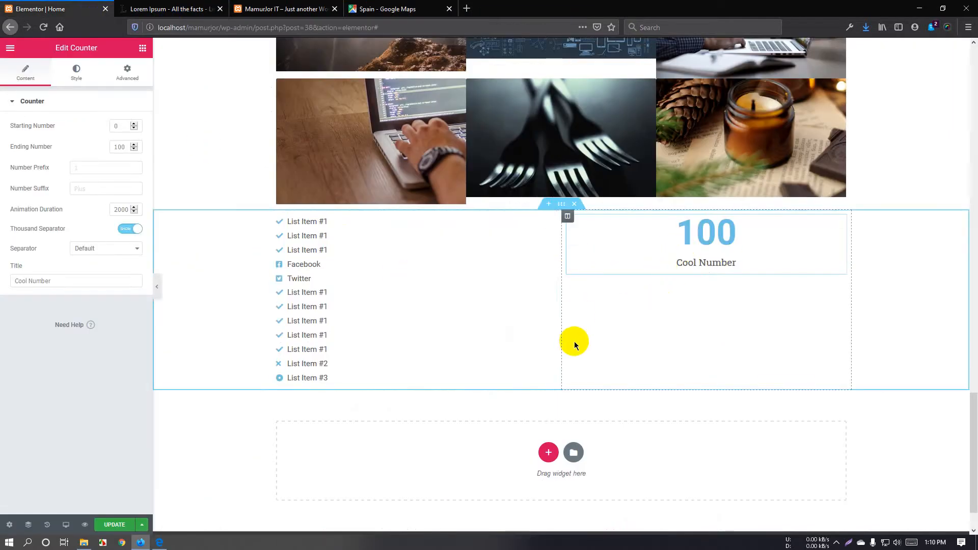
# - Add a section with four equal columns below the icon list and move the counter into its first column
pyautogui.scroll(-2, 575, 343)
pyautogui.click(549, 400)
pyautogui.scroll(-2, 551, 406)
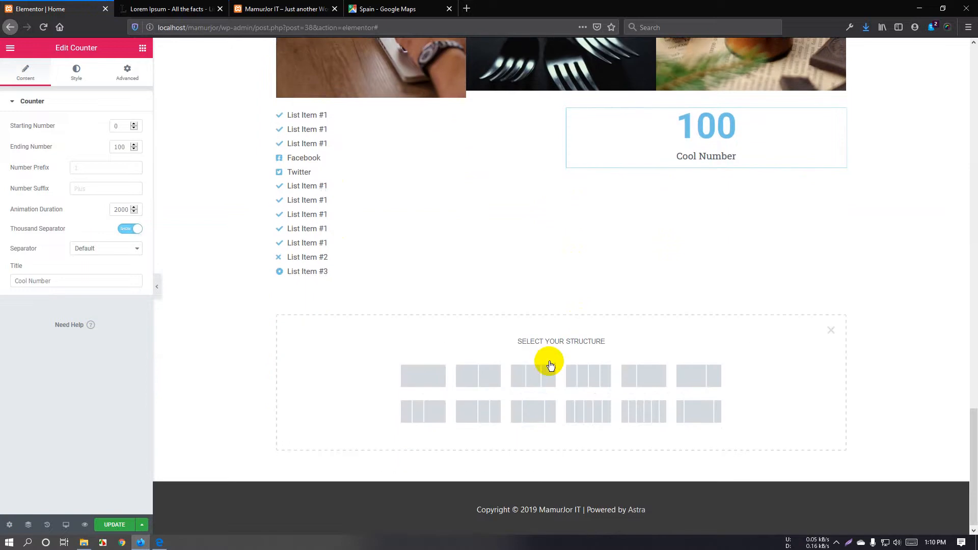
pyautogui.click(587, 378)
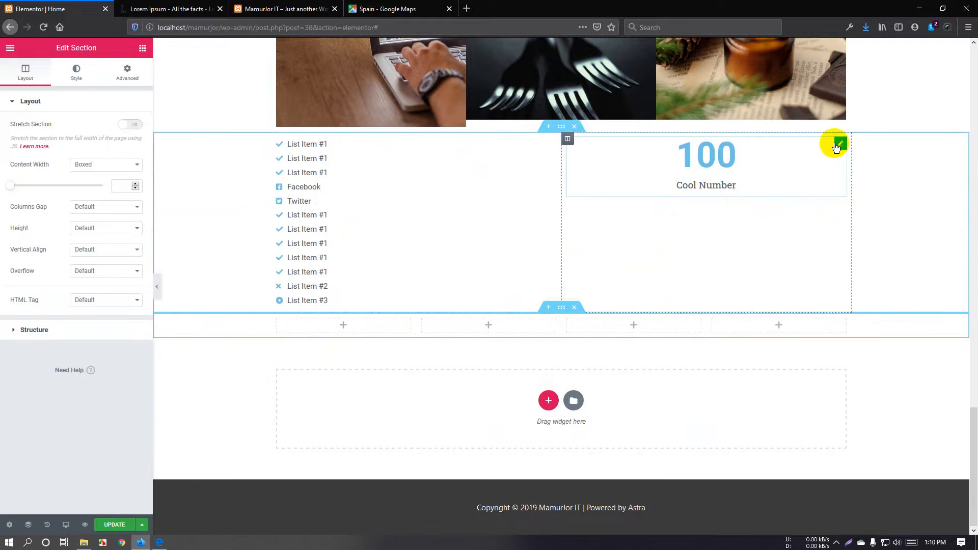
pyautogui.moveTo(833, 145); pyautogui.dragTo(375, 327)
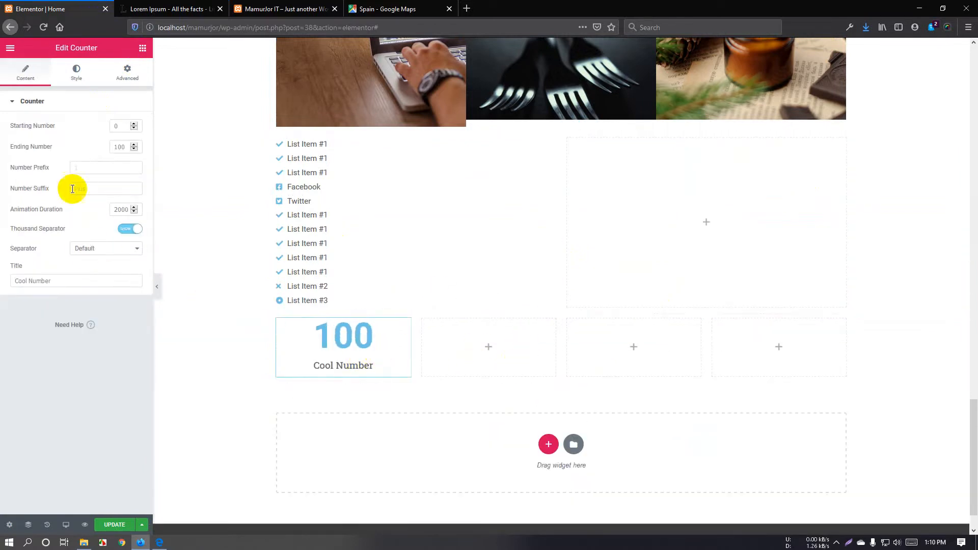
# - Set the counter's ending number to 50, and try a "-" number prefix before clearing it
pyautogui.click(116, 125)
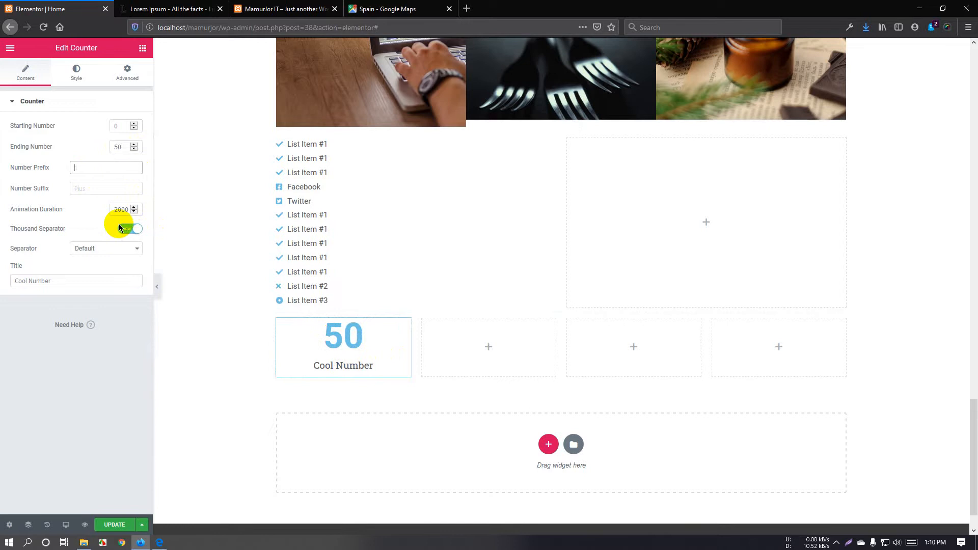
pyautogui.write('-')
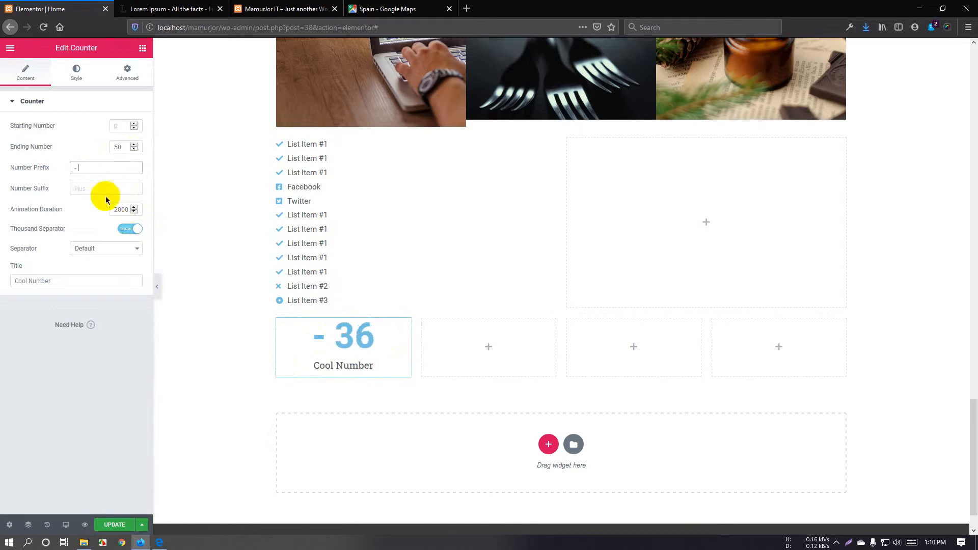
pyautogui.moveTo(91, 169); pyautogui.dragTo(55, 170)
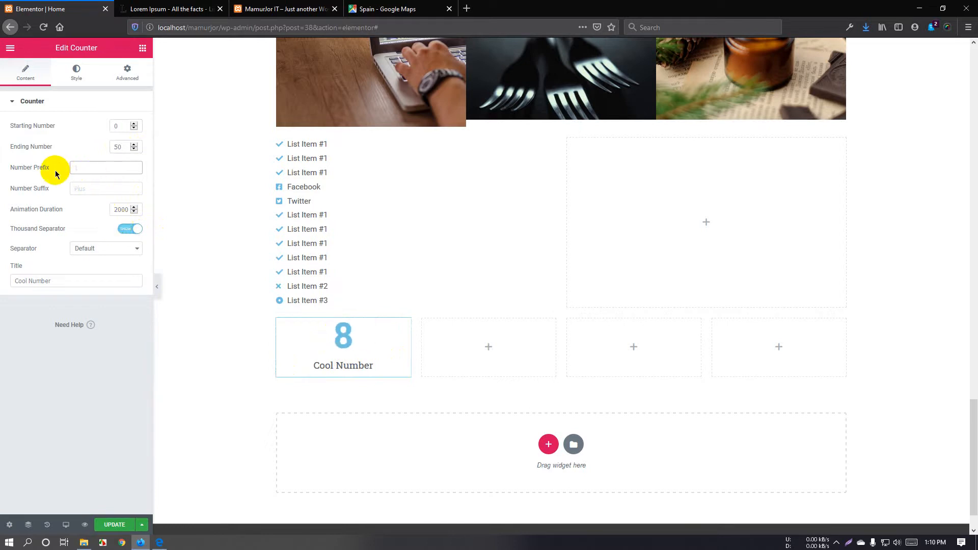
# - Try a "k" number suffix on the counter and clear it again
pyautogui.click(91, 189)
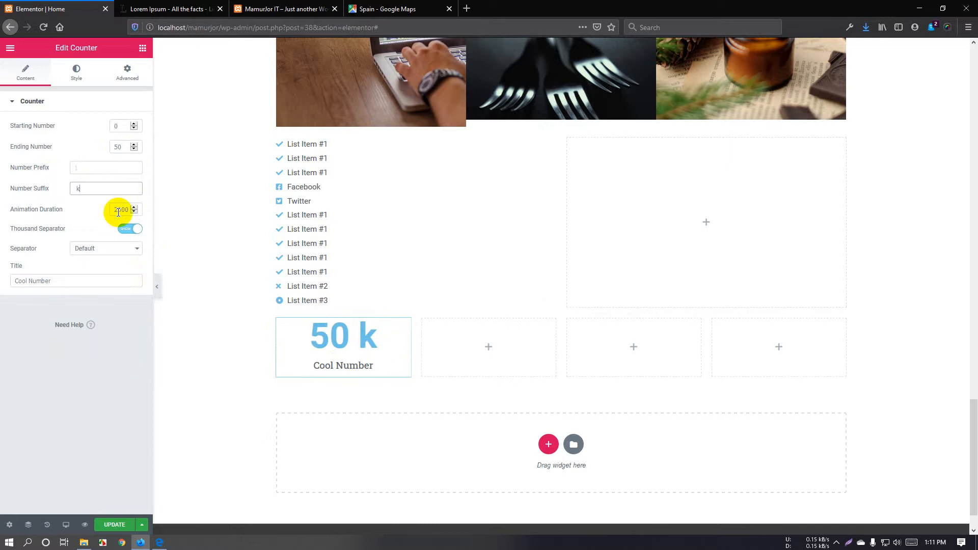
pyautogui.doubleClick(80, 190)
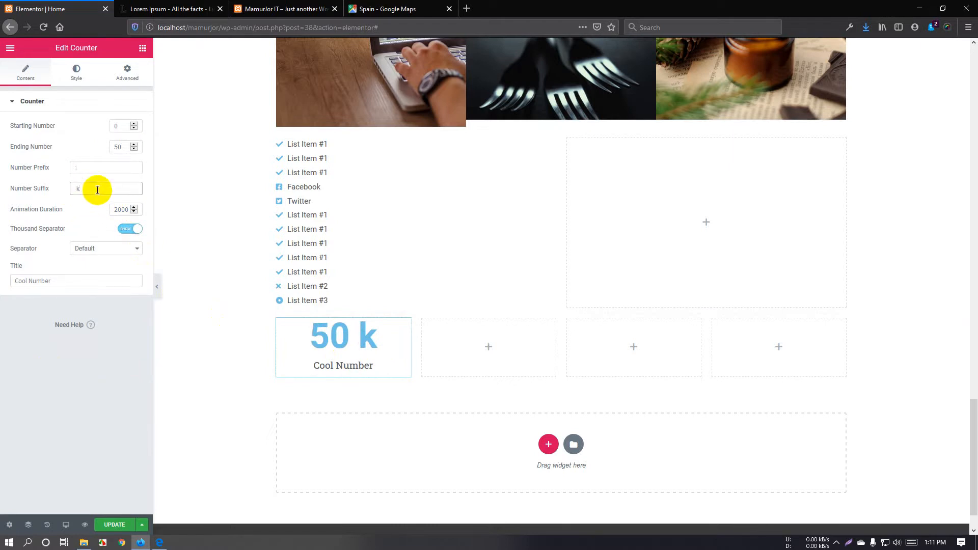
pyautogui.press('BackSpace')
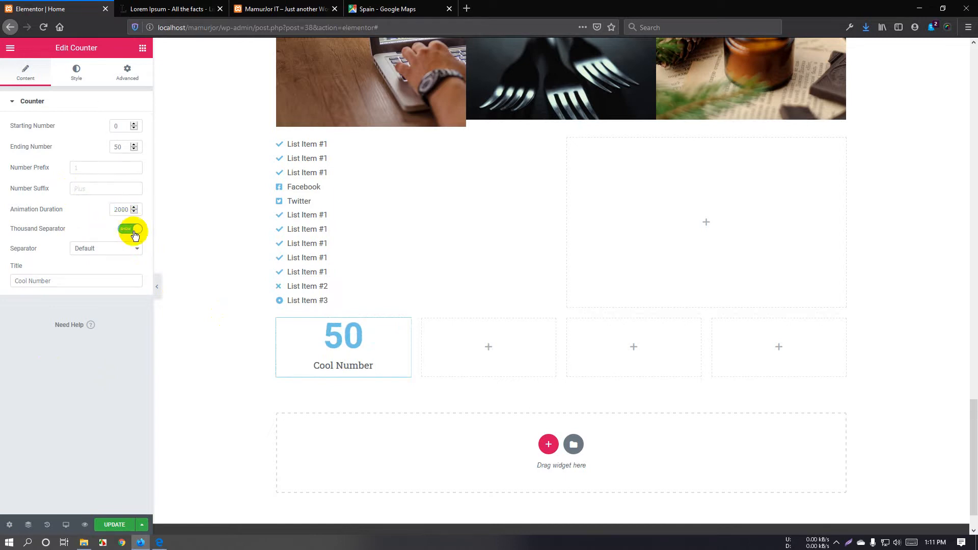
# - Set the counter's ending number to 50000
pyautogui.click(121, 147)
pyautogui.write('00')
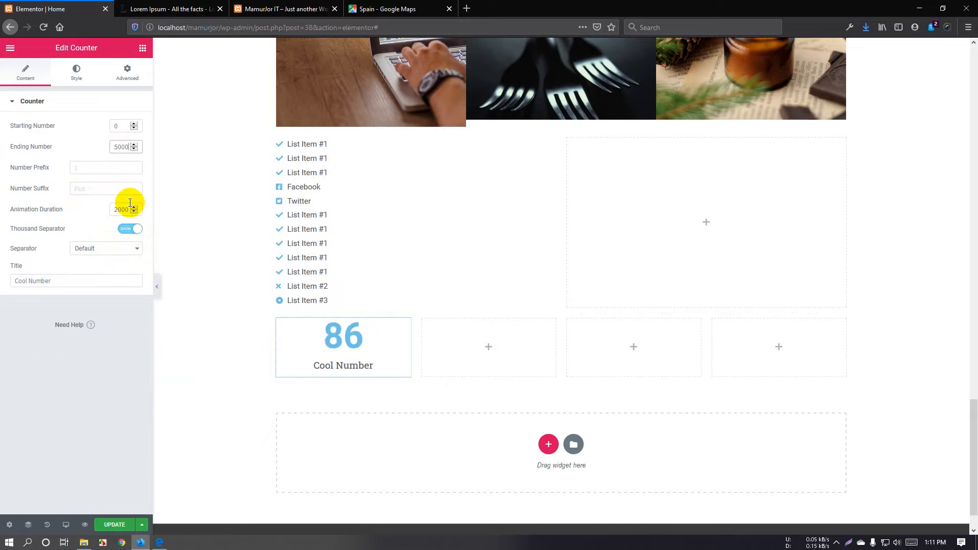
pyautogui.write('0')
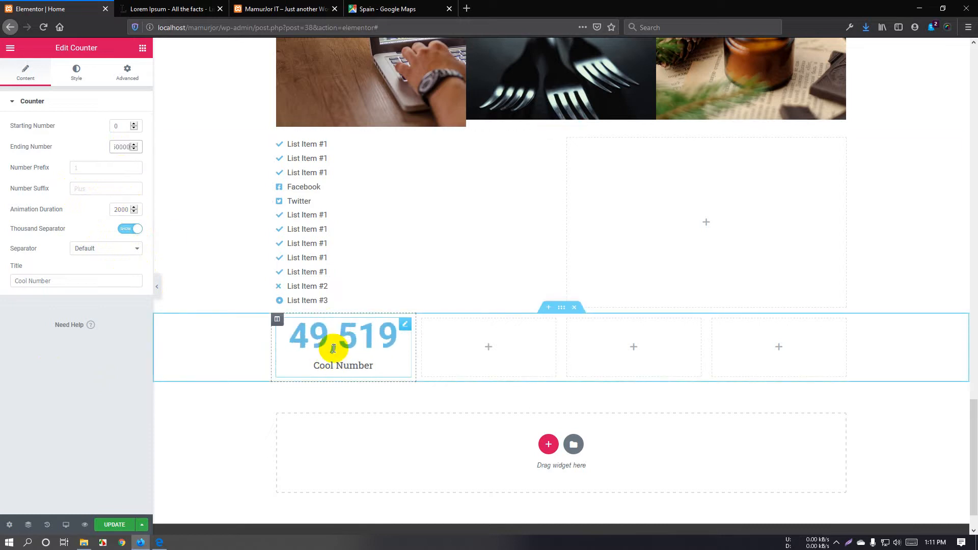
pyautogui.moveTo(333, 348); pyautogui.dragTo(333, 331)
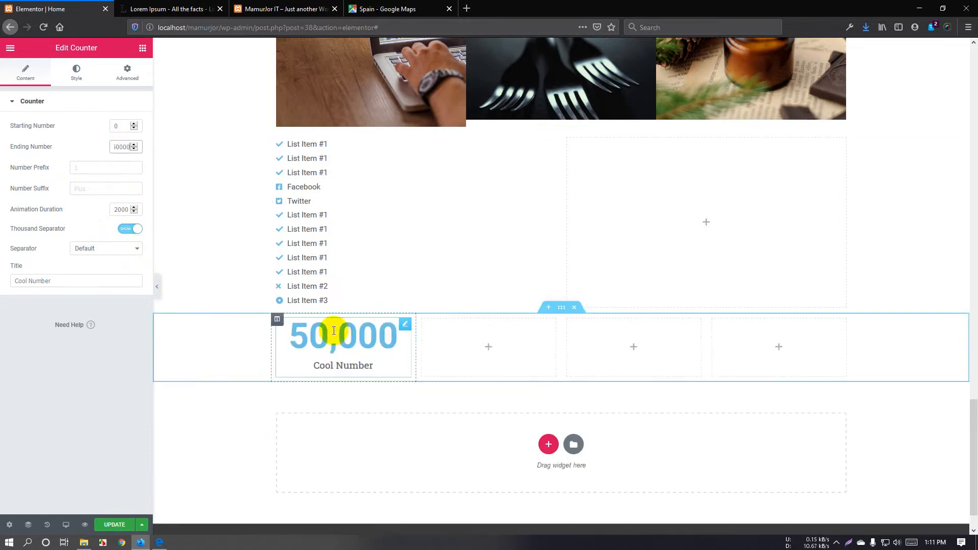
# - Try the Dot, Default and Space separators on the counter, and turn the thousand separator off
pyautogui.click(100, 249)
pyautogui.click(102, 274)
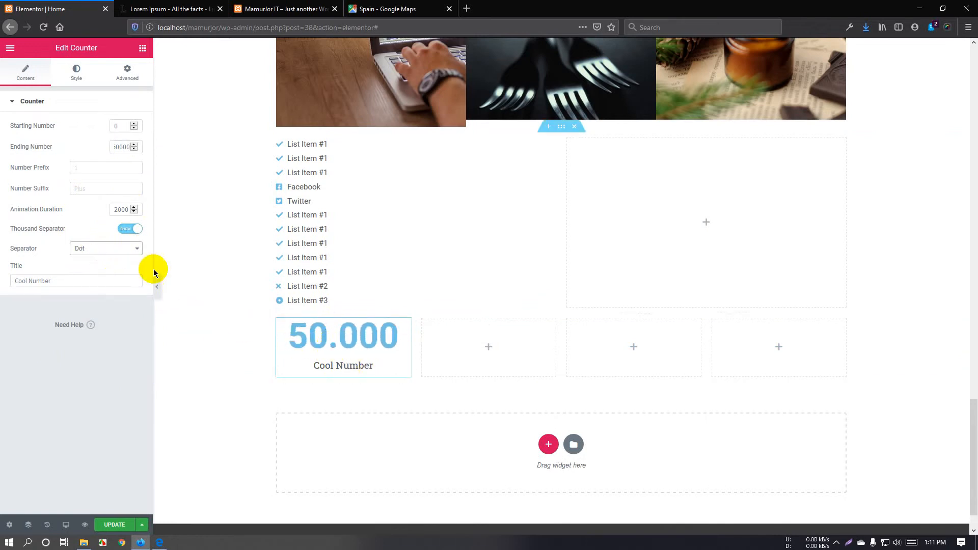
pyautogui.click(103, 249)
pyautogui.click(105, 262)
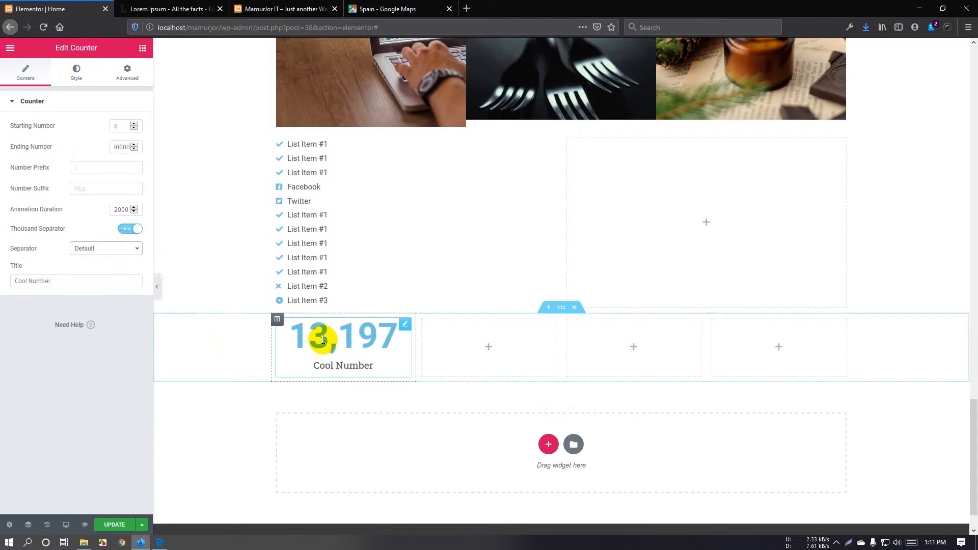
pyautogui.click(116, 253)
pyautogui.click(107, 284)
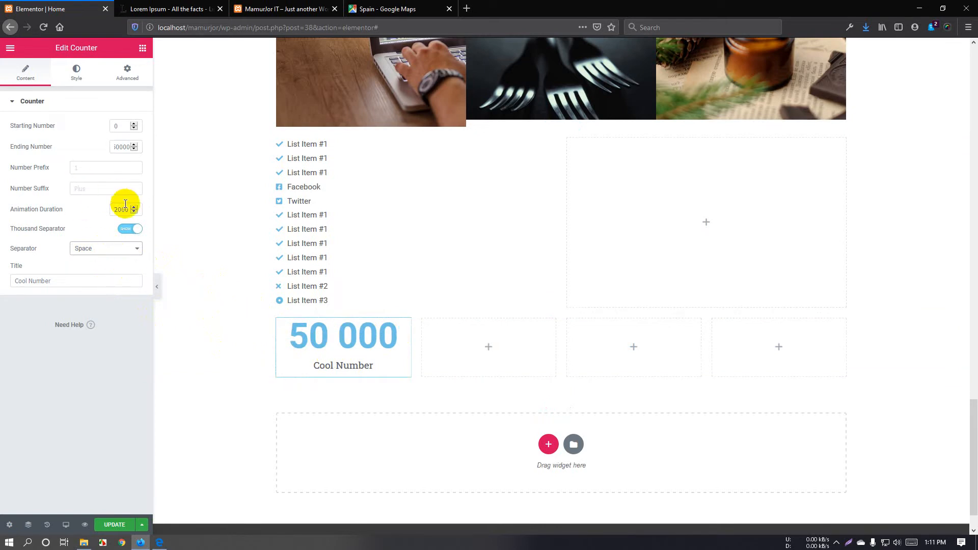
pyautogui.click(130, 229)
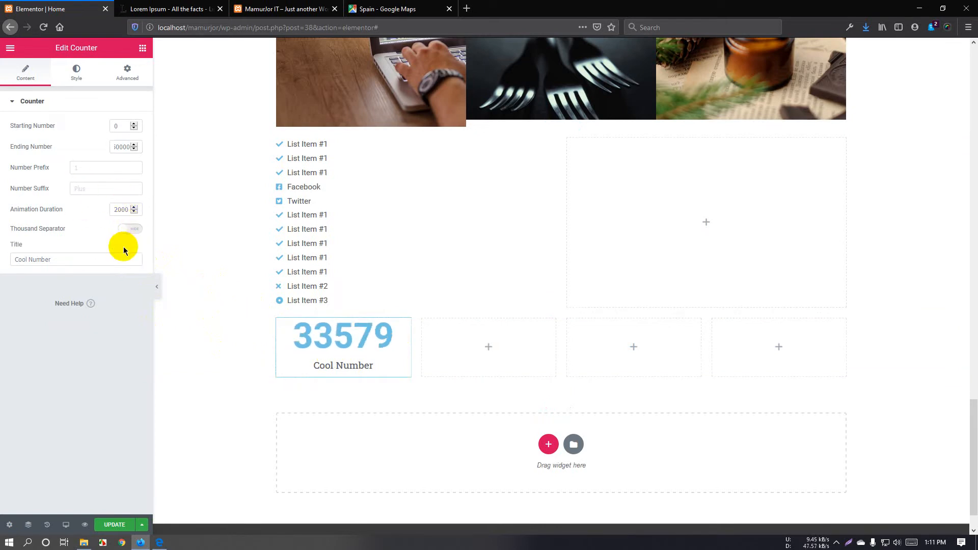
# - Change the counter's title to "Lines of Code"
pyautogui.click(71, 260)
pyautogui.moveTo(96, 259); pyautogui.dragTo(1, 261)
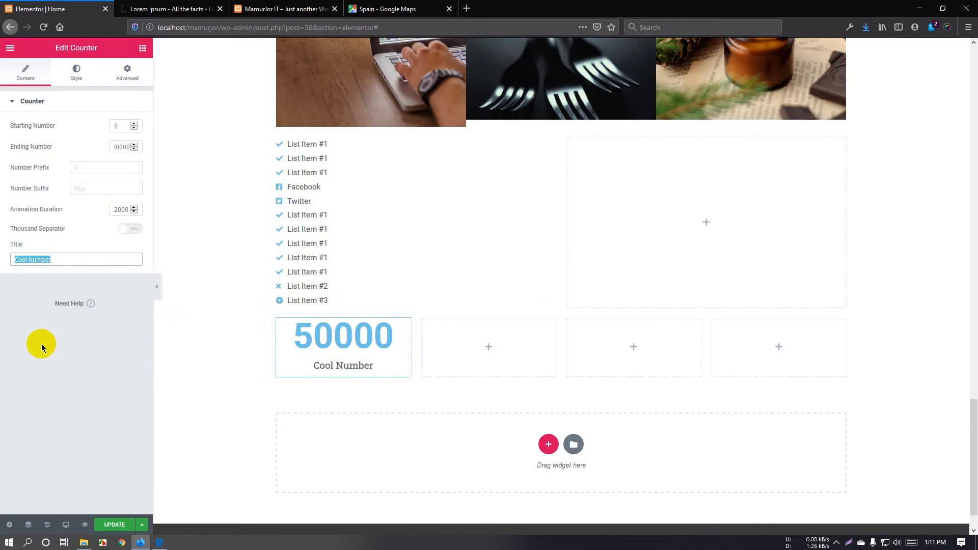
pyautogui.write('Lines')
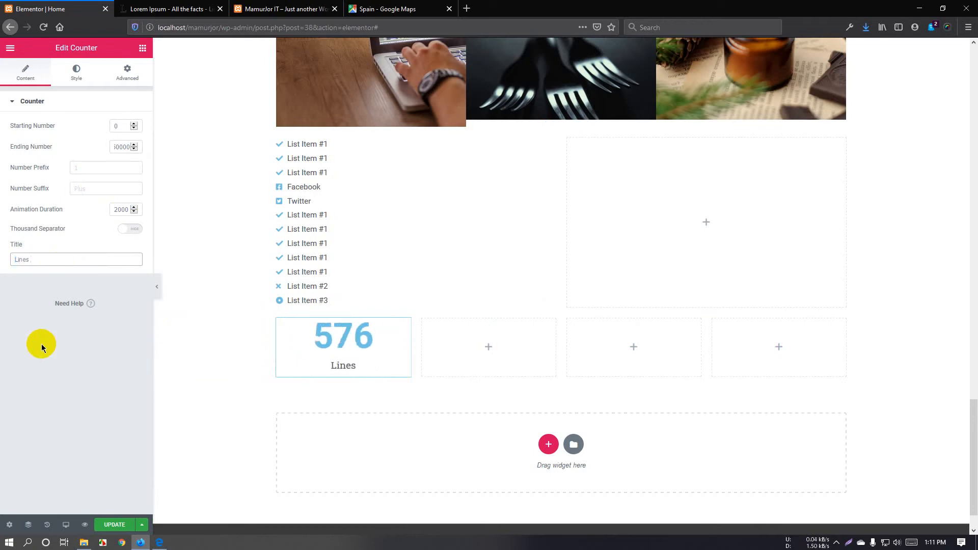
pyautogui.write(' of Code')
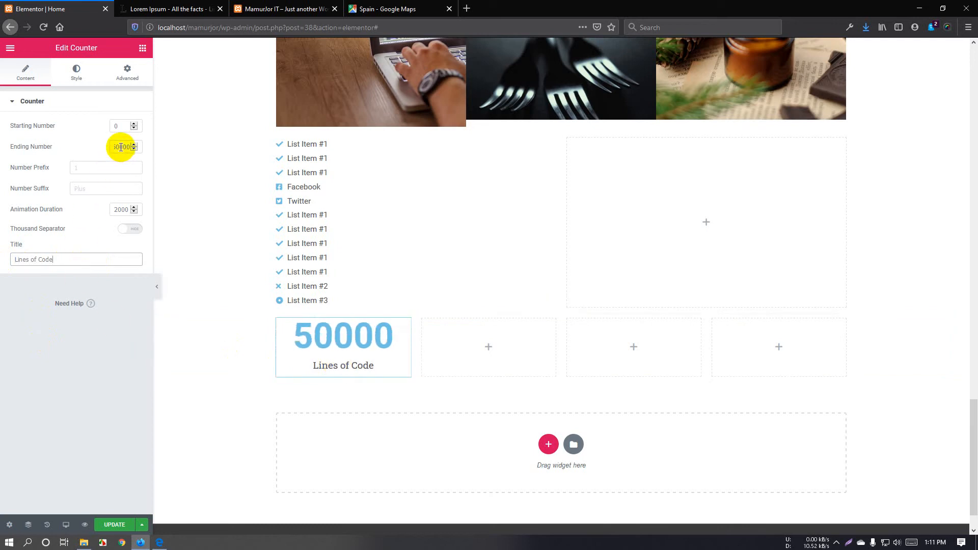
# - Turn the counter's thousand separator back on and set the separator style to Default
pyautogui.click(127, 229)
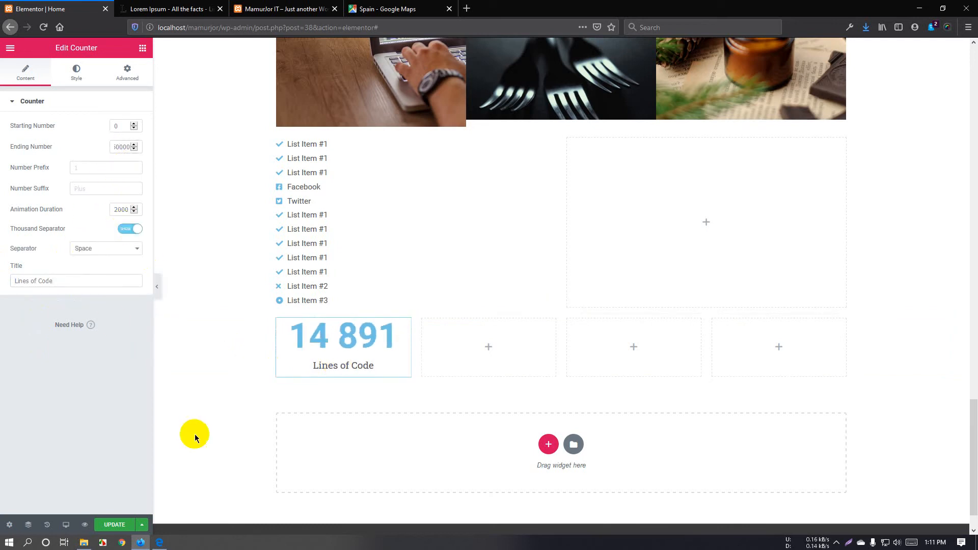
pyautogui.click(113, 249)
pyautogui.click(113, 274)
pyautogui.click(113, 249)
pyautogui.click(105, 260)
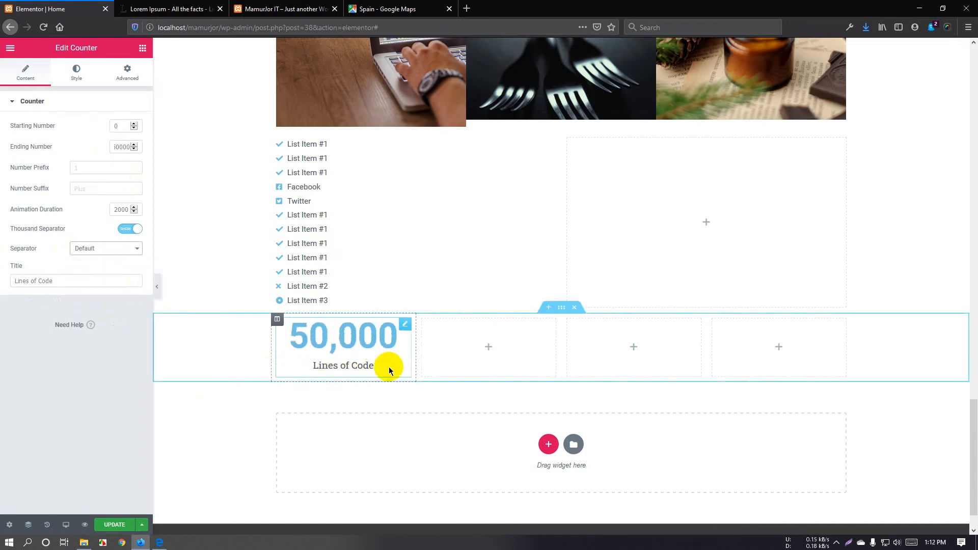
# - Duplicate the Lines of Code counter and distribute the copies so each of the four columns holds one
pyautogui.rightClick(407, 337)
pyautogui.click(410, 351)
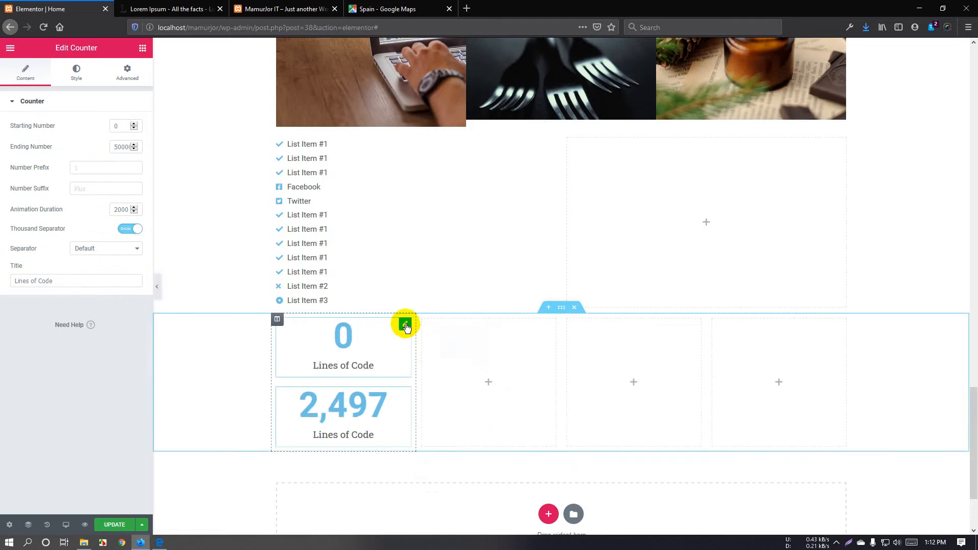
pyautogui.moveTo(406, 324); pyautogui.dragTo(764, 346)
pyautogui.rightClick(399, 325)
pyautogui.click(415, 345)
pyautogui.rightClick(552, 327)
pyautogui.click(569, 348)
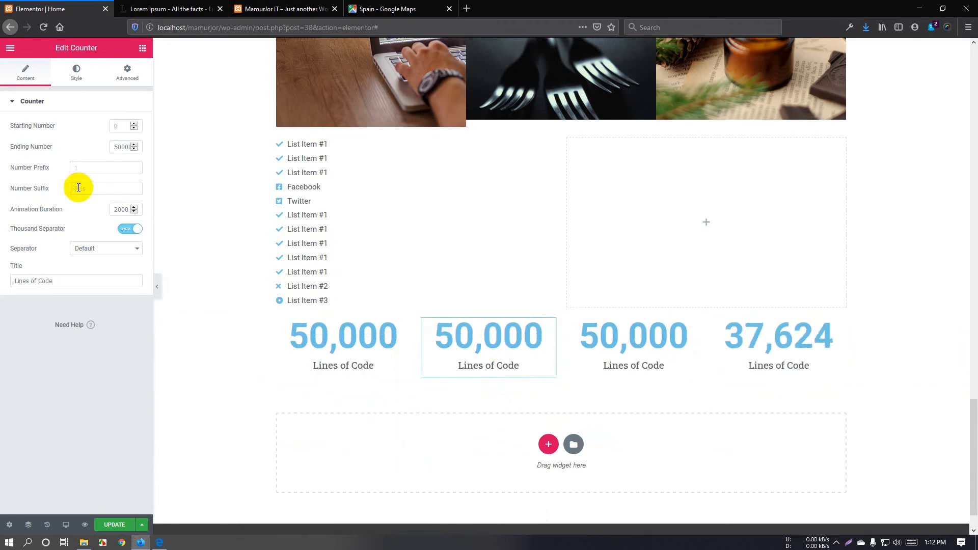
# - Set the second column's counter to end at 50 and title it "Happy Client"
pyautogui.moveTo(128, 148); pyautogui.dragTo(146, 153)
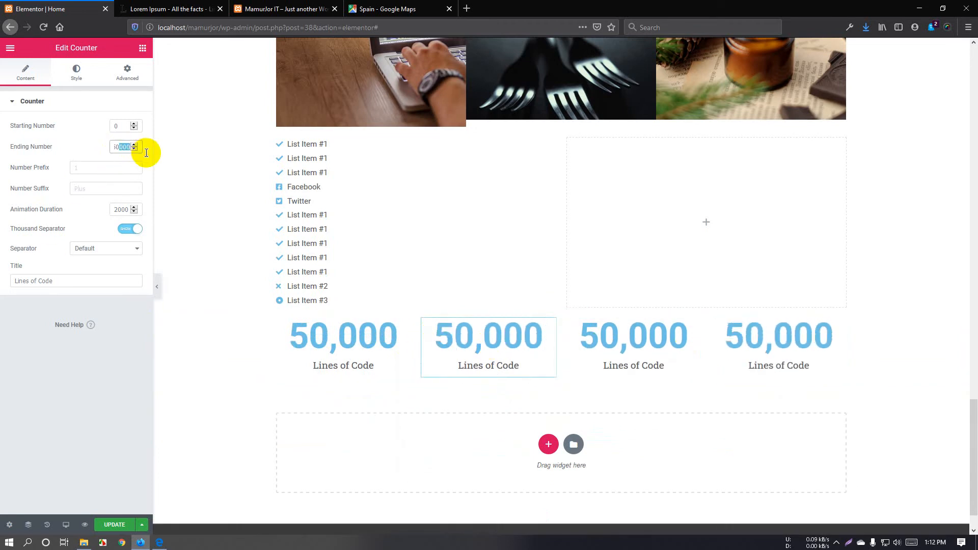
pyautogui.press('BackSpace')
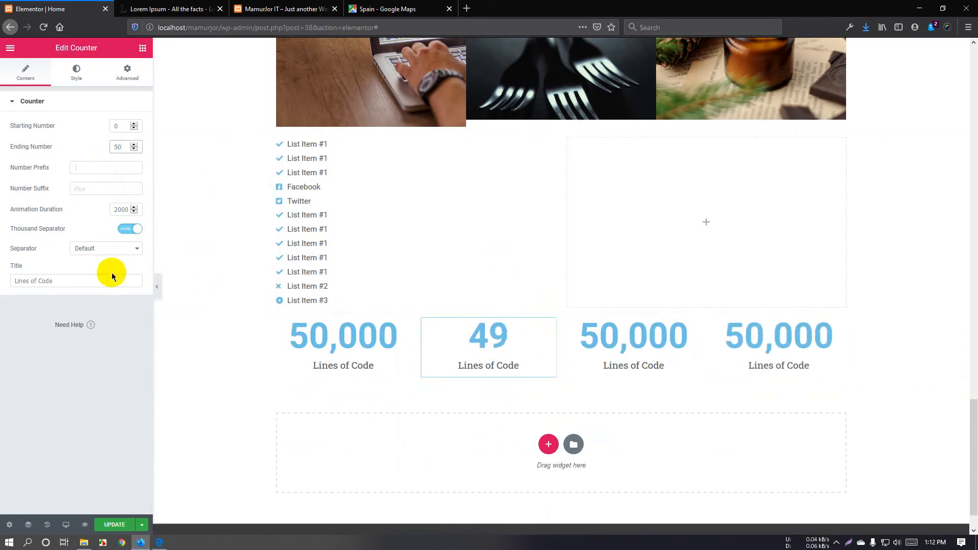
pyautogui.moveTo(112, 277); pyautogui.dragTo(2, 281)
pyautogui.write('Happy Client')
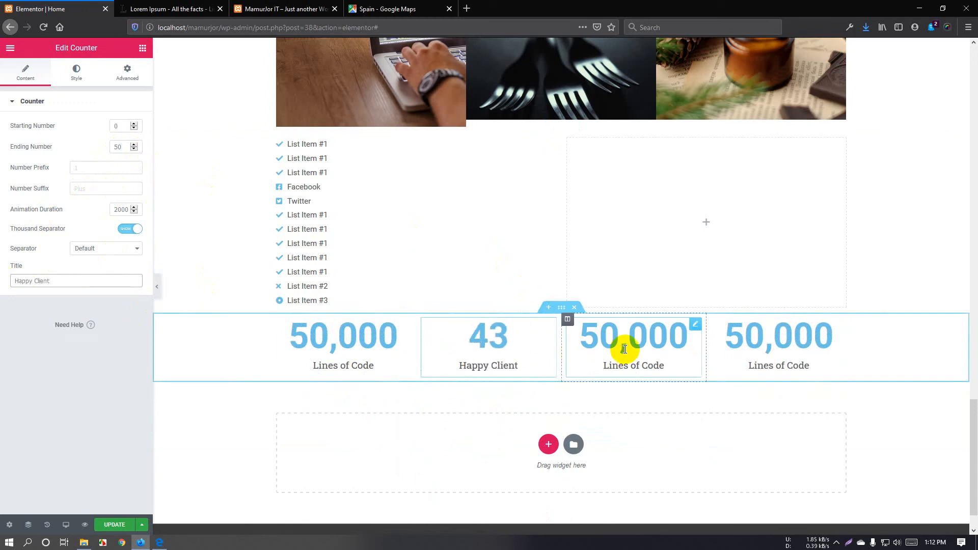
# - Set the third column's counter to end at 87 and title it "Countries"
pyautogui.click(601, 348)
pyautogui.moveTo(115, 145); pyautogui.dragTo(183, 147)
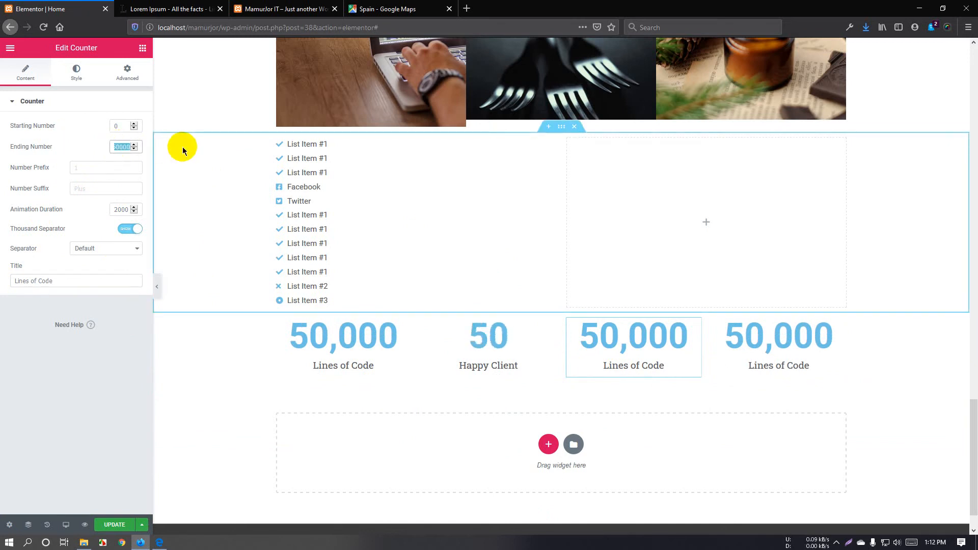
pyautogui.write('87')
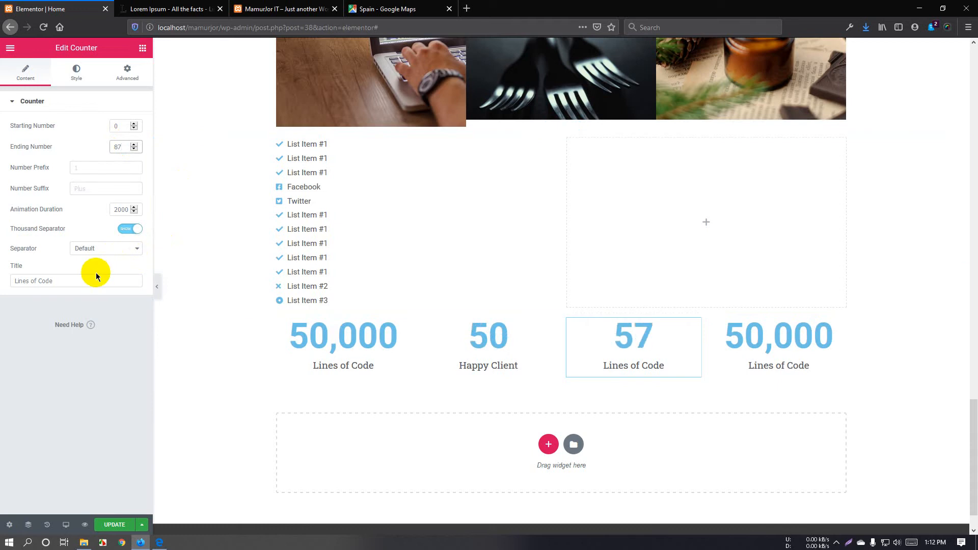
pyautogui.moveTo(76, 280); pyautogui.dragTo(11, 280)
pyautogui.write('Countries')
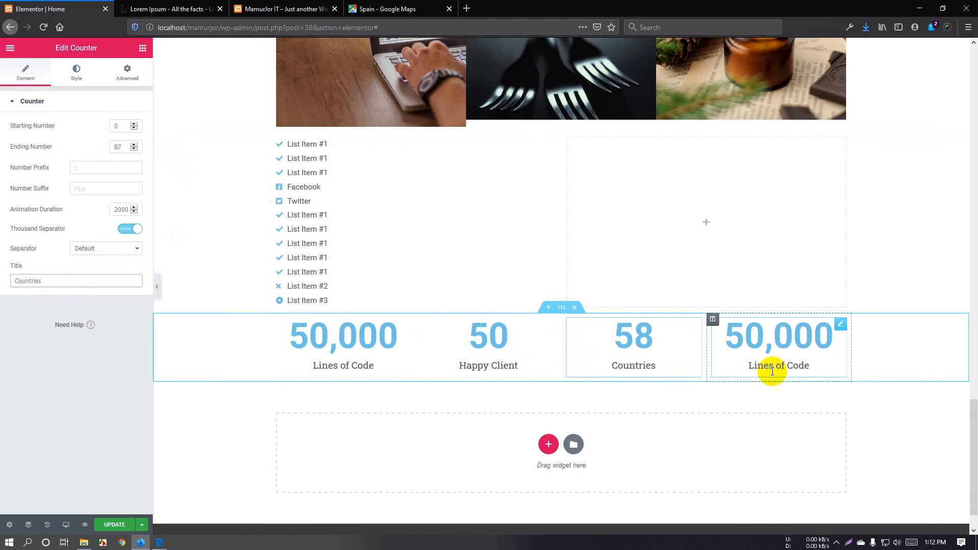
# - Delete the fourth counter and its emptied column from the counter section
pyautogui.click(768, 351)
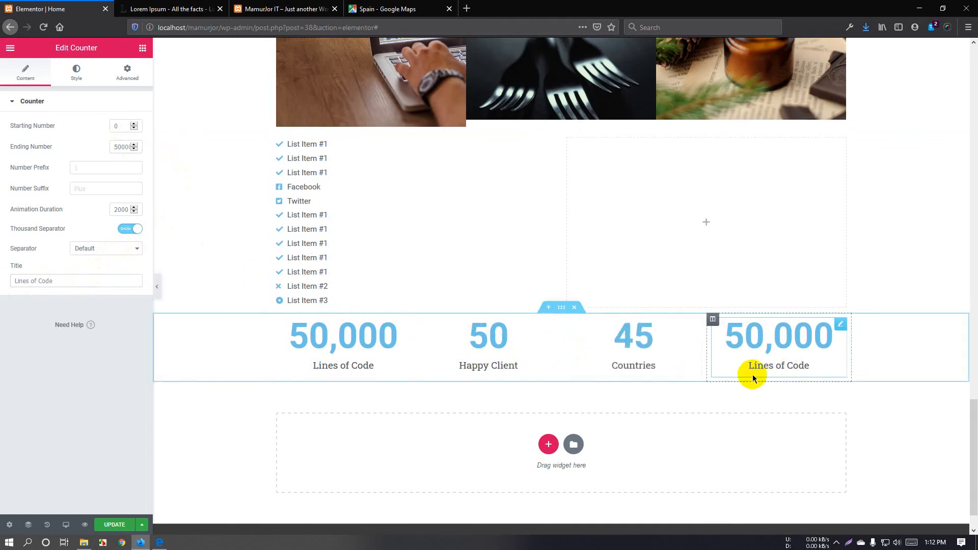
pyautogui.rightClick(840, 332)
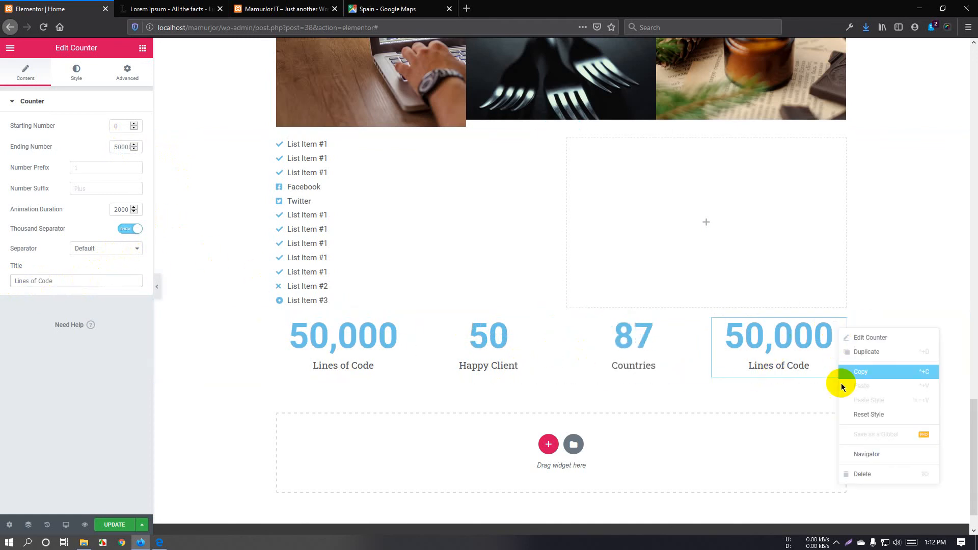
pyautogui.click(858, 471)
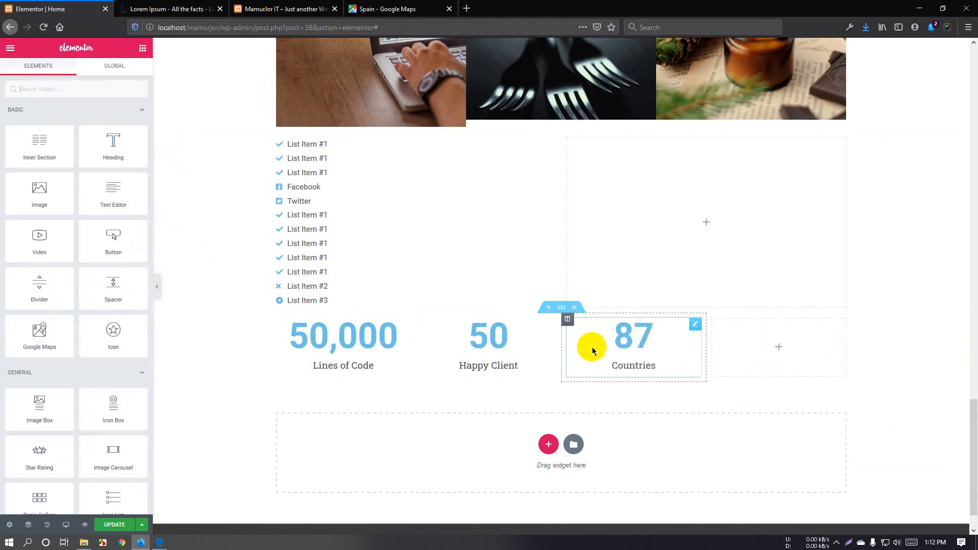
pyautogui.rightClick(713, 324)
pyautogui.click(748, 468)
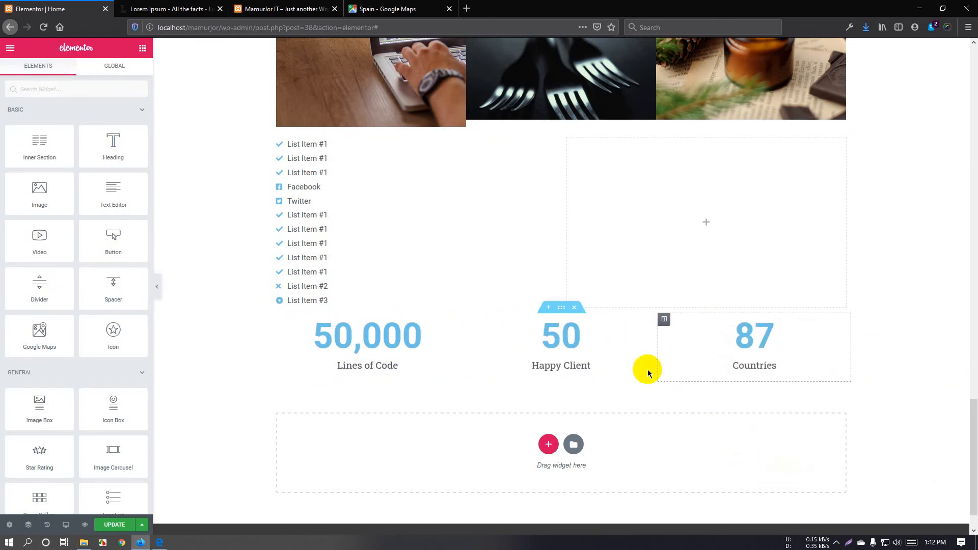
# - Look through the General widgets for the next element to add to the page
pyautogui.scroll(-1, 316, 311)
pyautogui.scroll(-5, 82, 296)
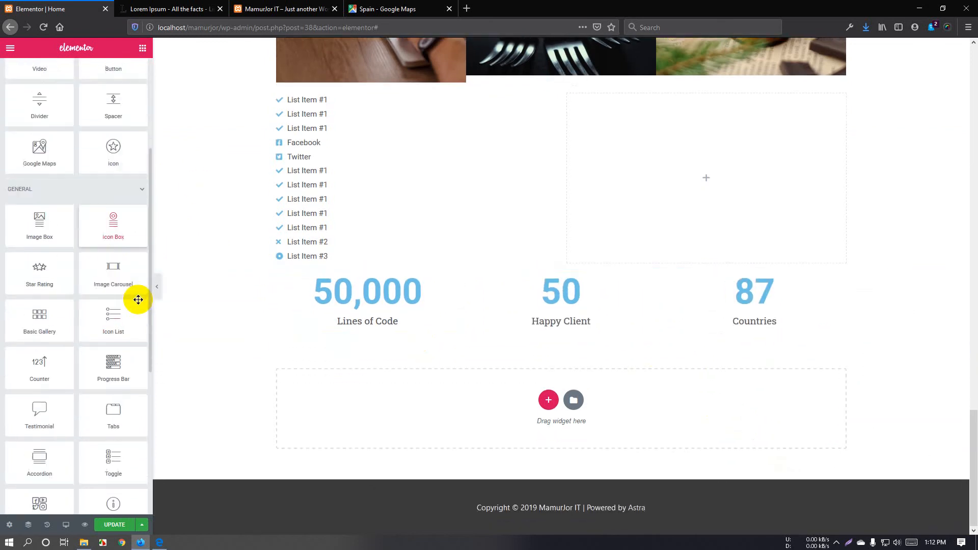
pyautogui.scroll(-3, 81, 293)
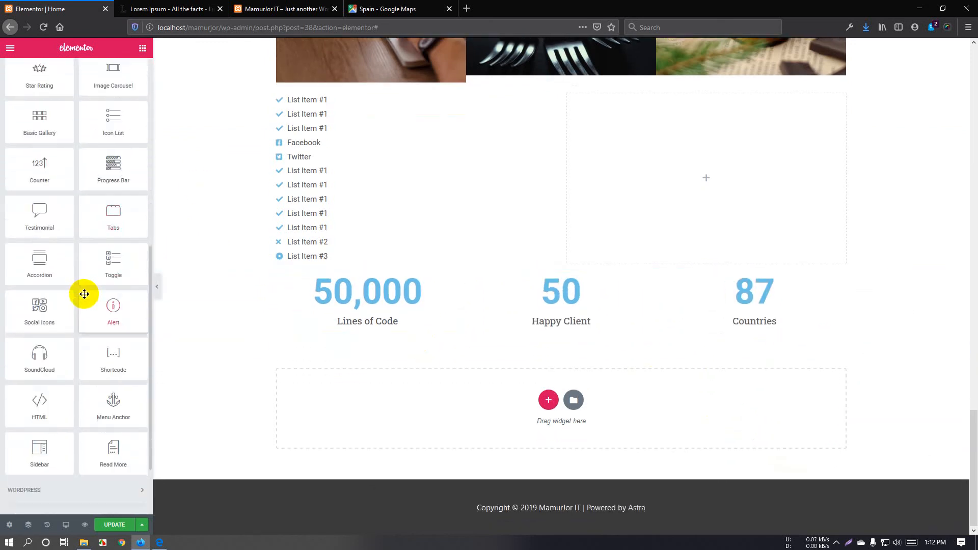
pyautogui.scroll(-1, 109, 208)
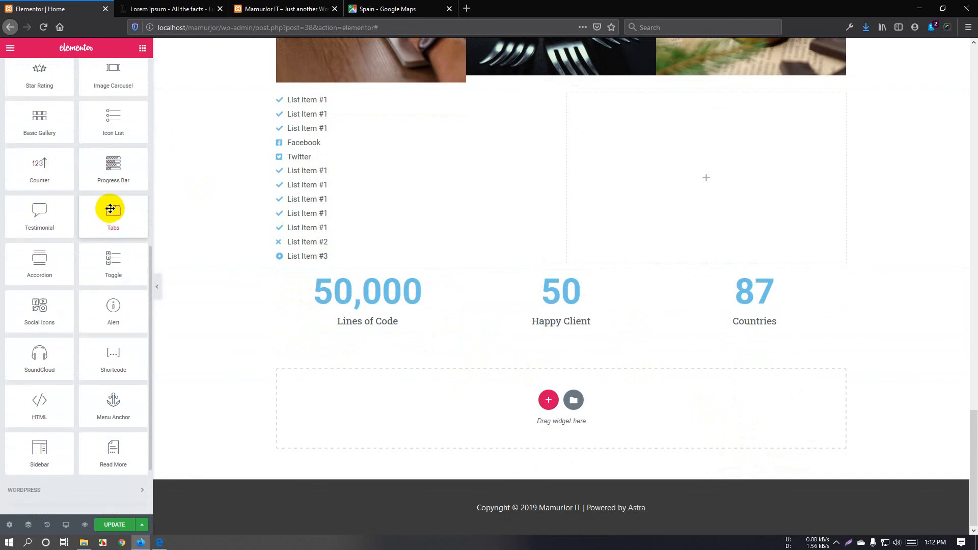